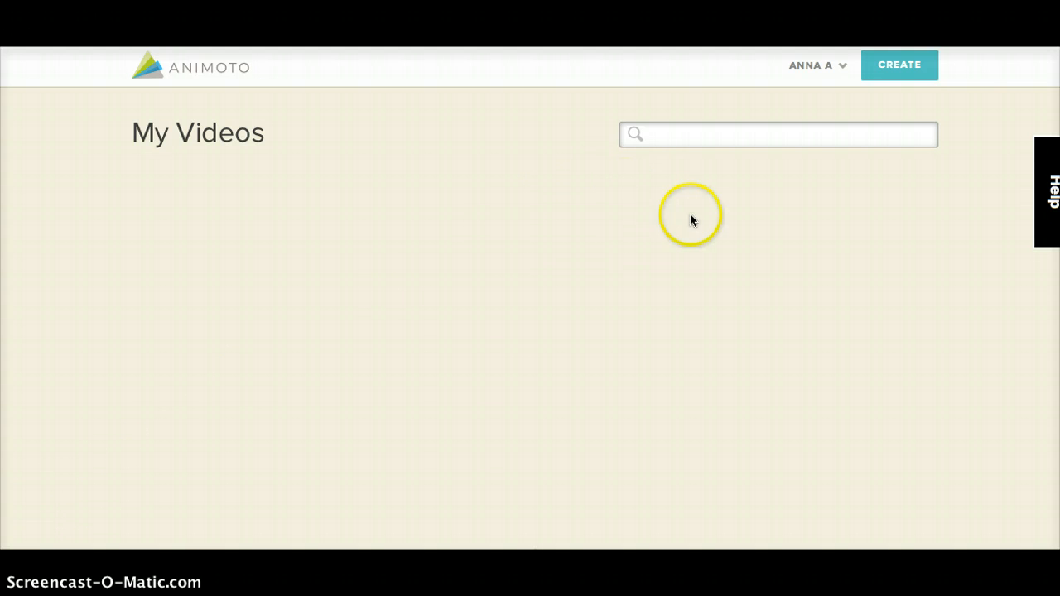
Start creating a new video and look through the Popular styles on offer
left_click(906, 67)
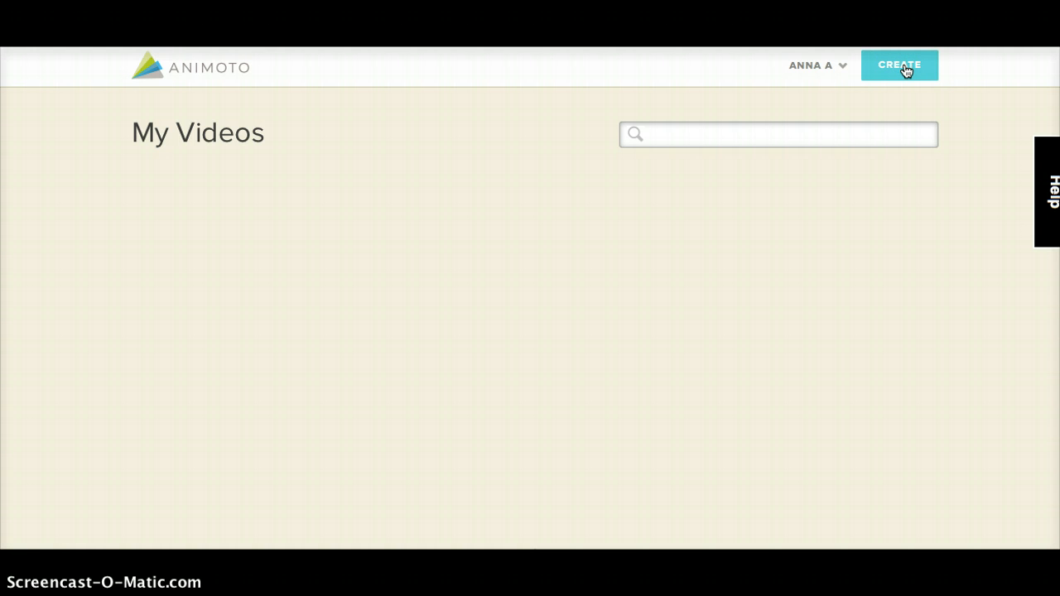
left_click(895, 75)
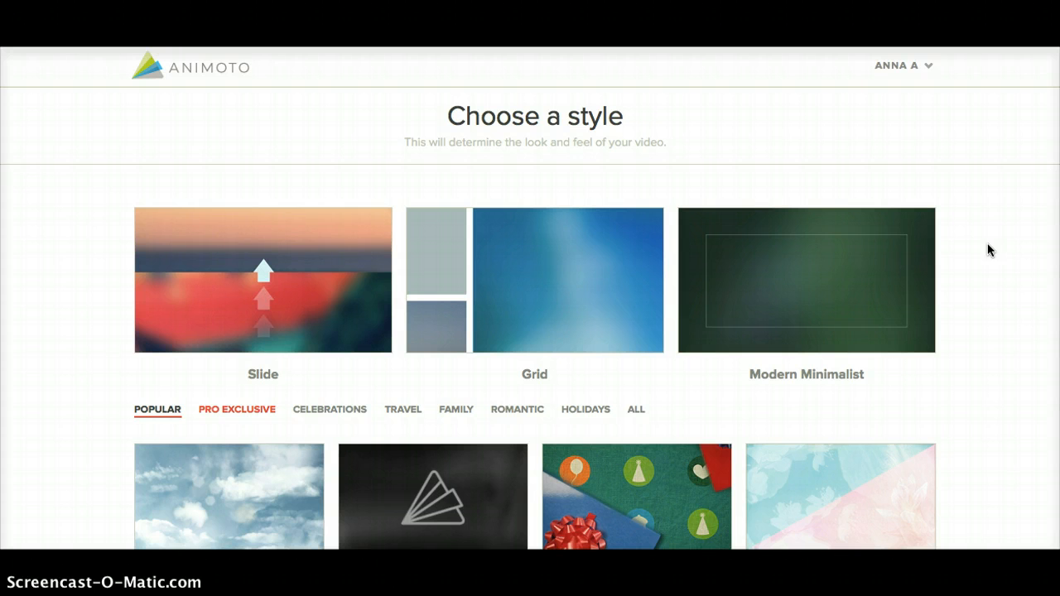
scroll(988, 250, "down", 5)
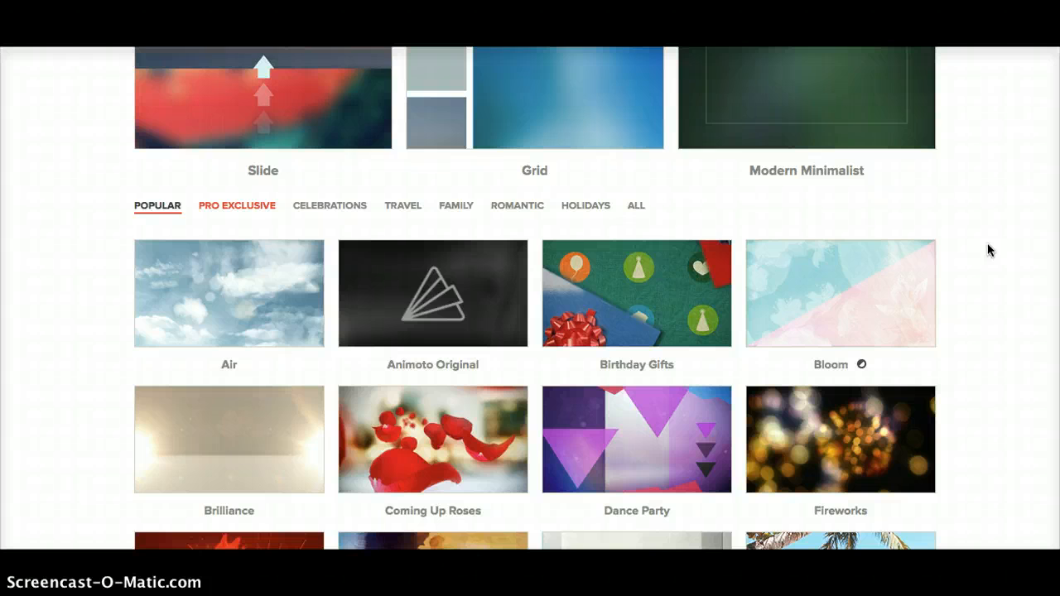
scroll(988, 250, "down", 3)
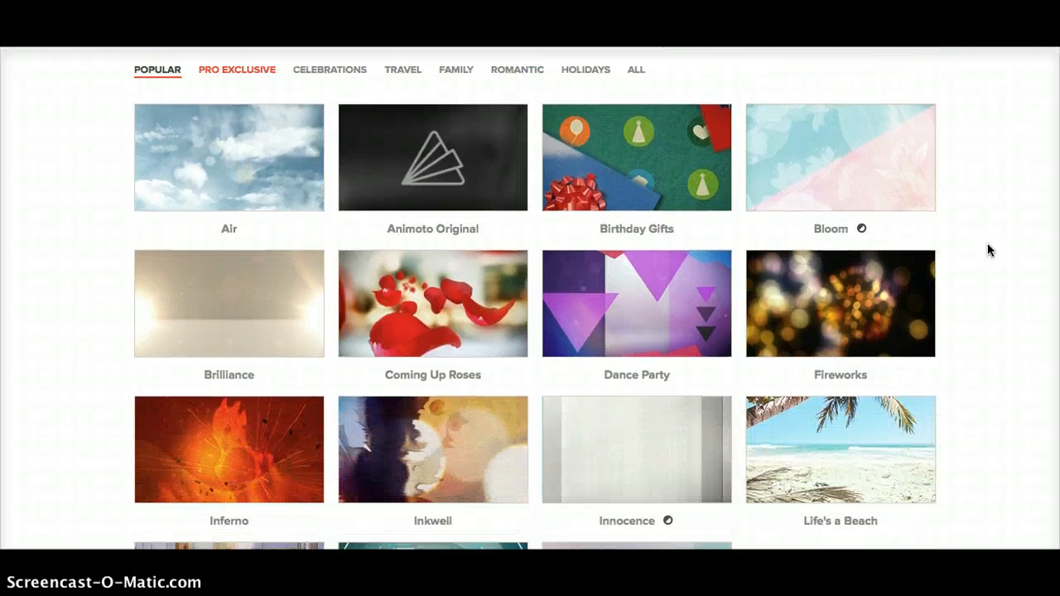
scroll(988, 250, "down", 5)
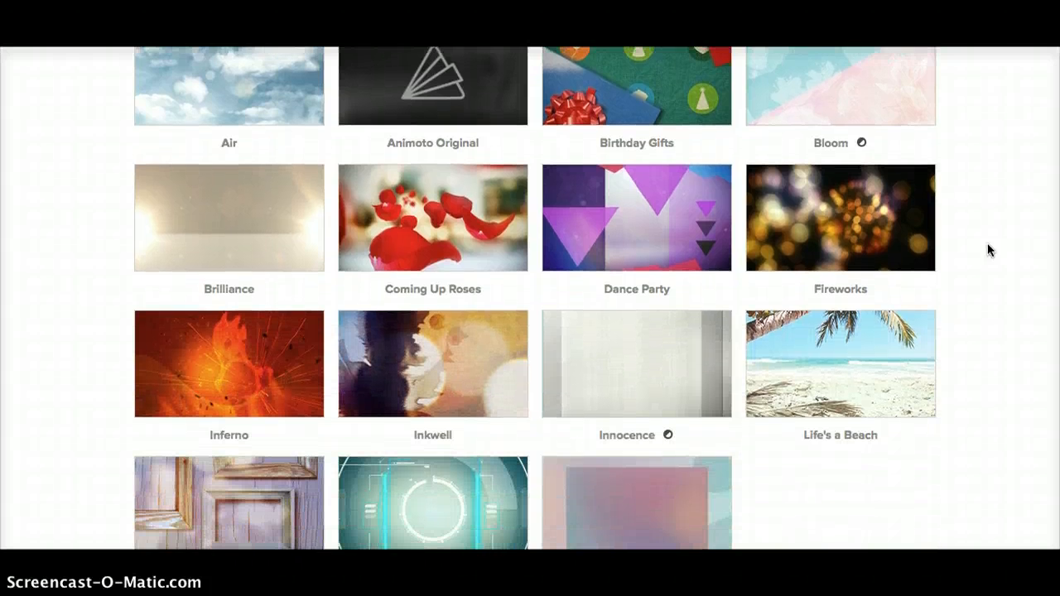
scroll(989, 250, "down", 2)
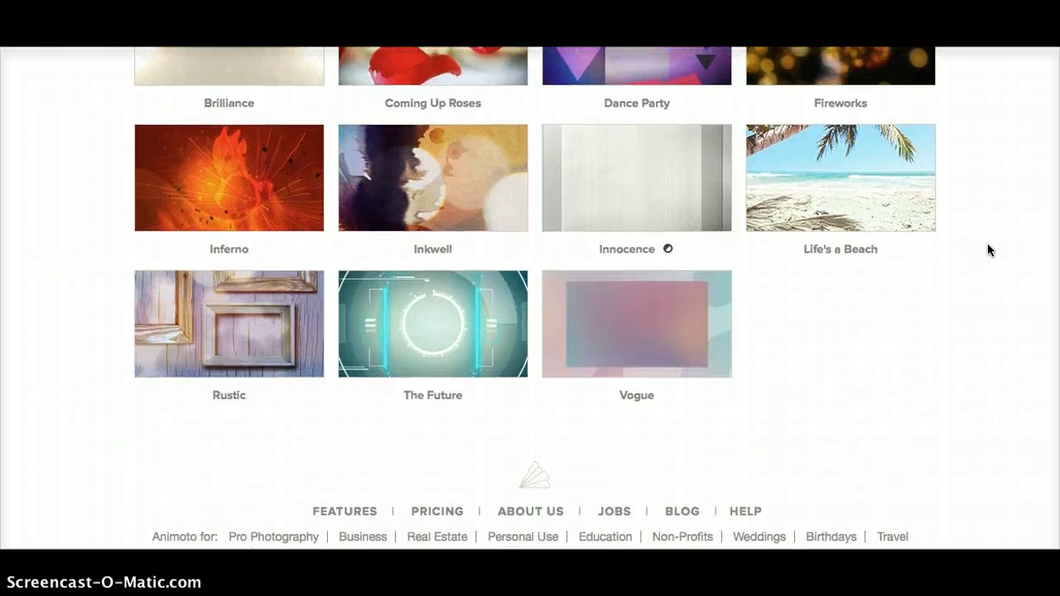
scroll(988, 250, "up", 4)
scroll(988, 250, "up", 6)
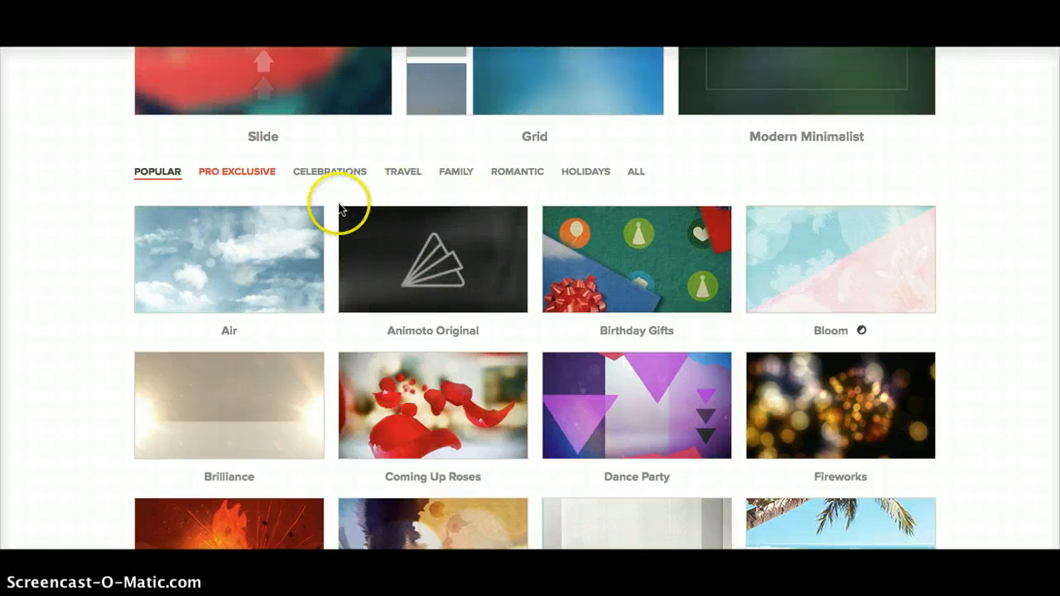
Open the details of the Air style and sample its preview video, leaving playback paused
mouse_move(227, 267)
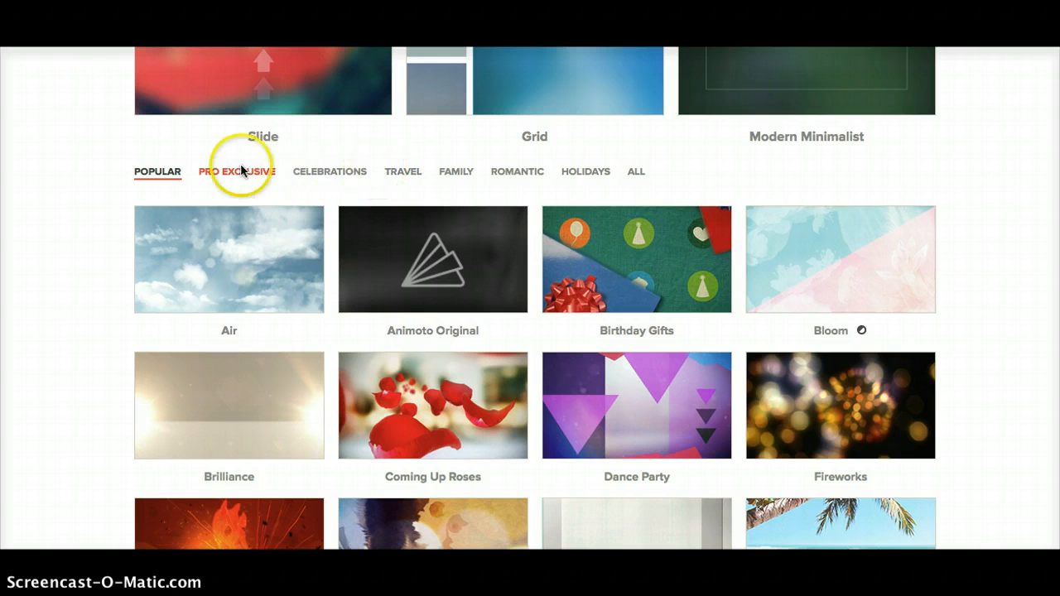
mouse_move(259, 234)
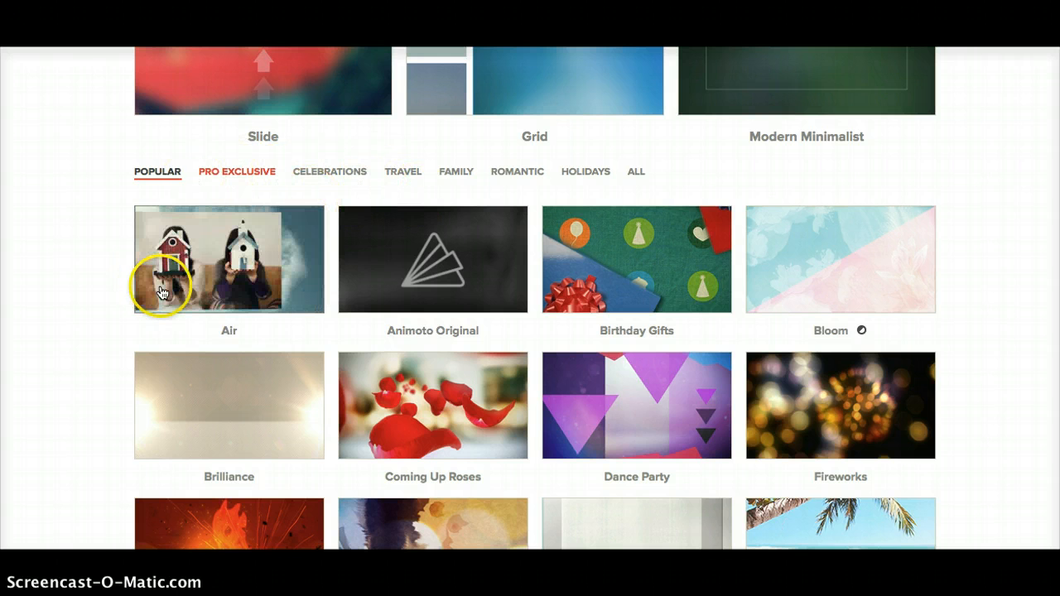
left_click(198, 291)
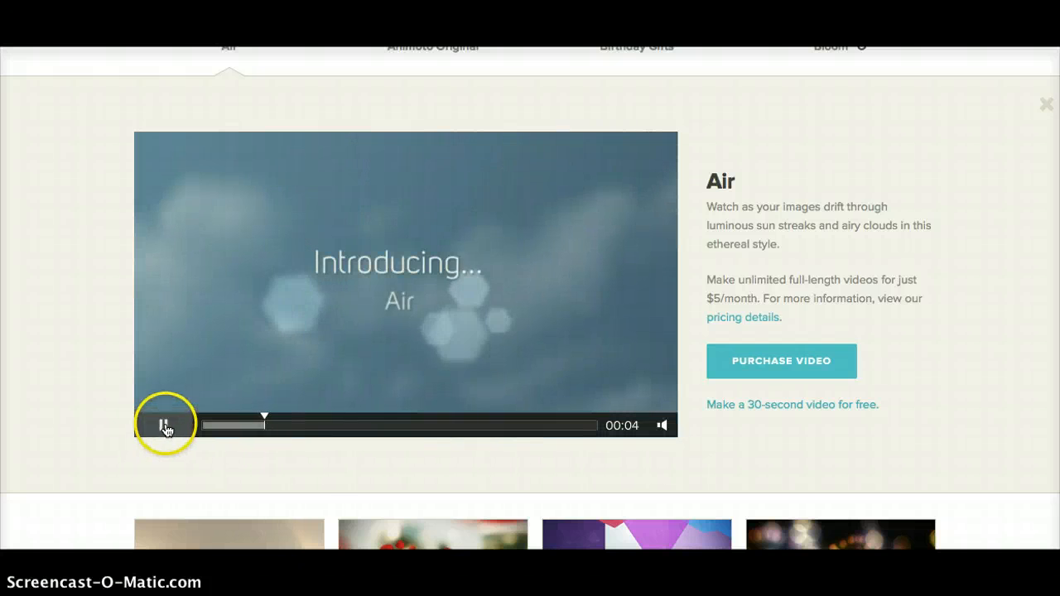
left_click(161, 426)
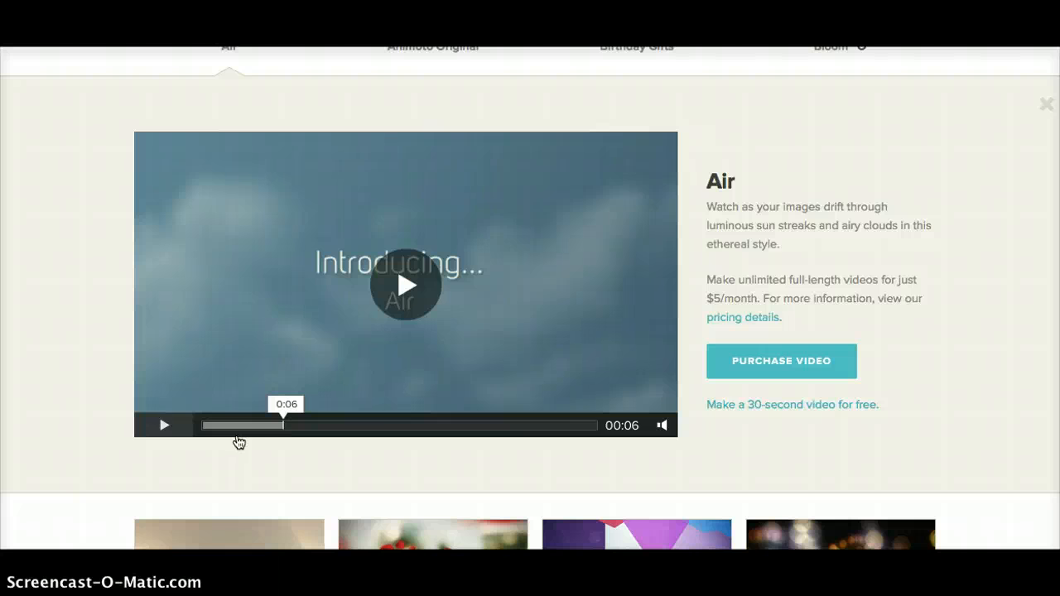
left_click(178, 429)
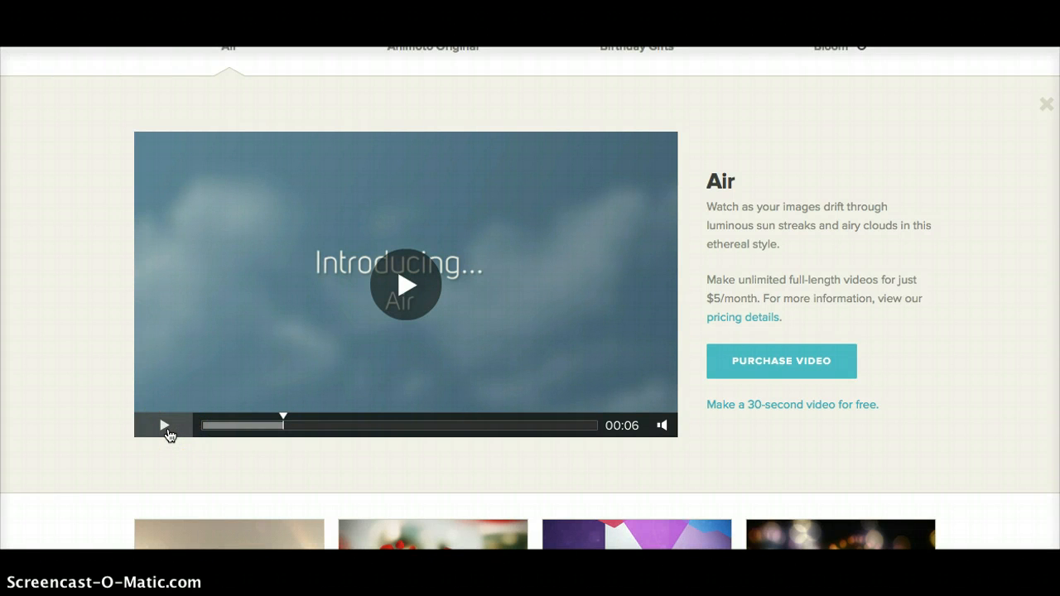
left_click(165, 426)
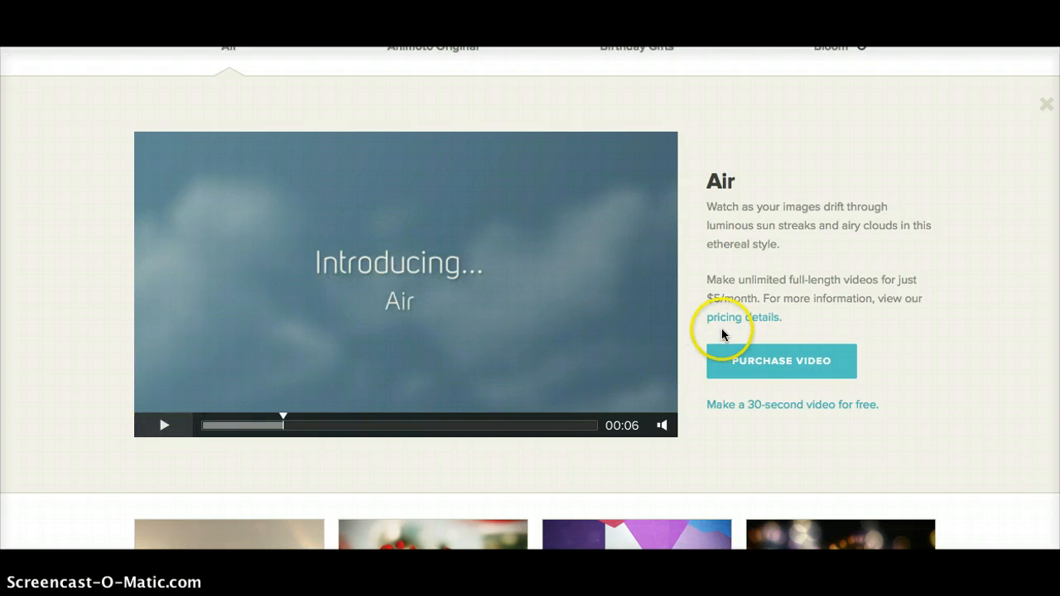
Start a free 30-second video in the Air style
left_click(768, 406)
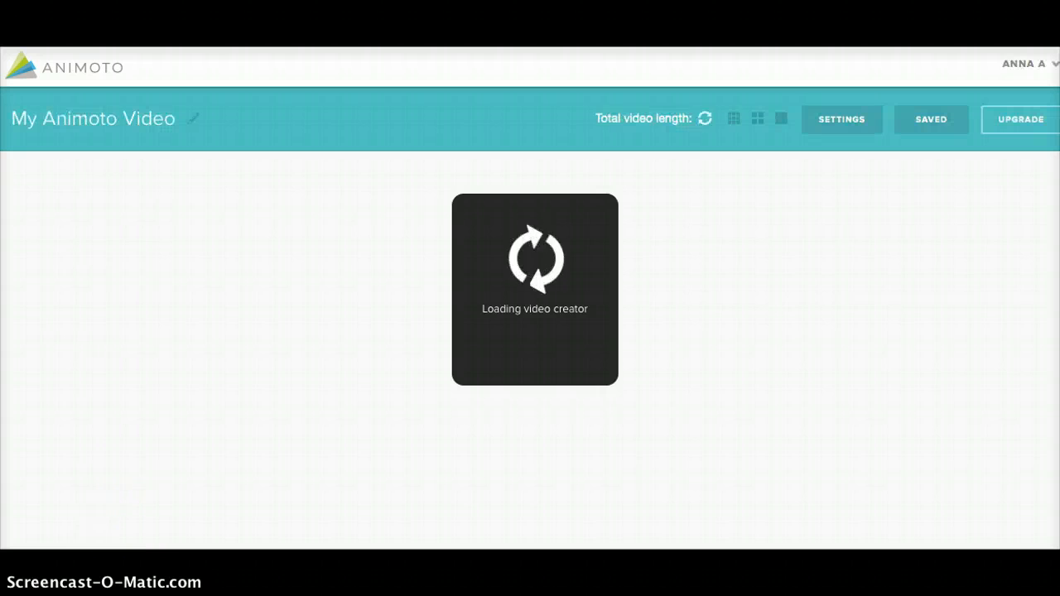
left_click(114, 516)
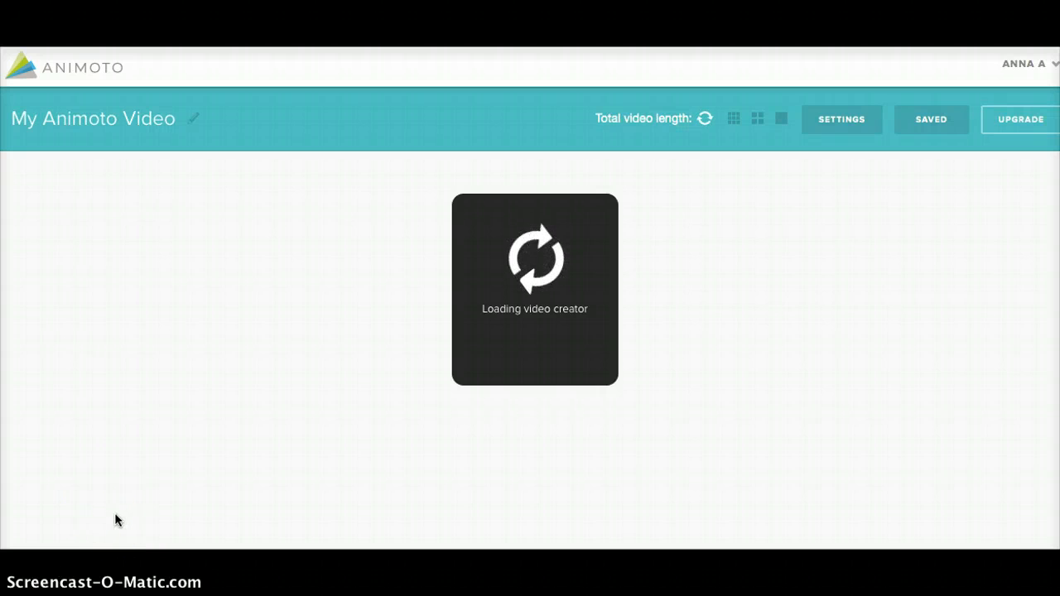
left_click(148, 499)
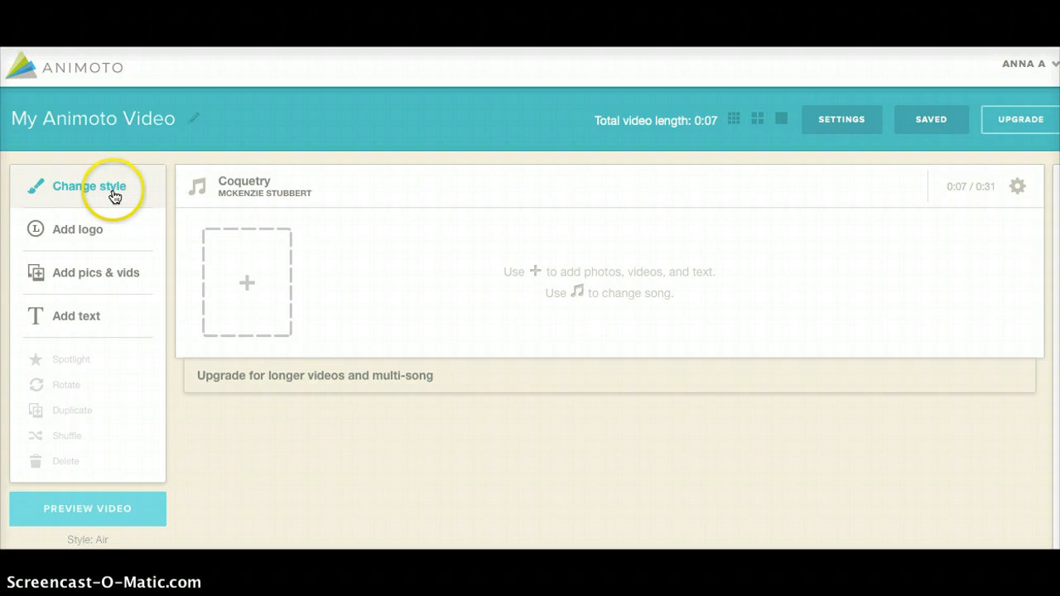
Add five Travel pictures from the Image Library: the signpost, clouds, turquoise sea, sails and old map
left_click(78, 280)
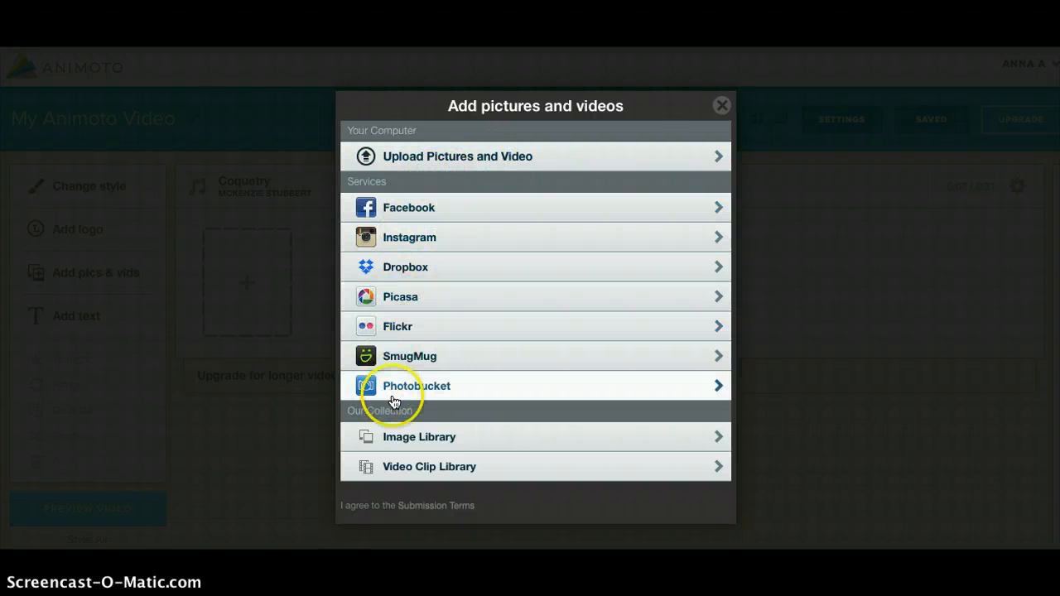
left_click(434, 440)
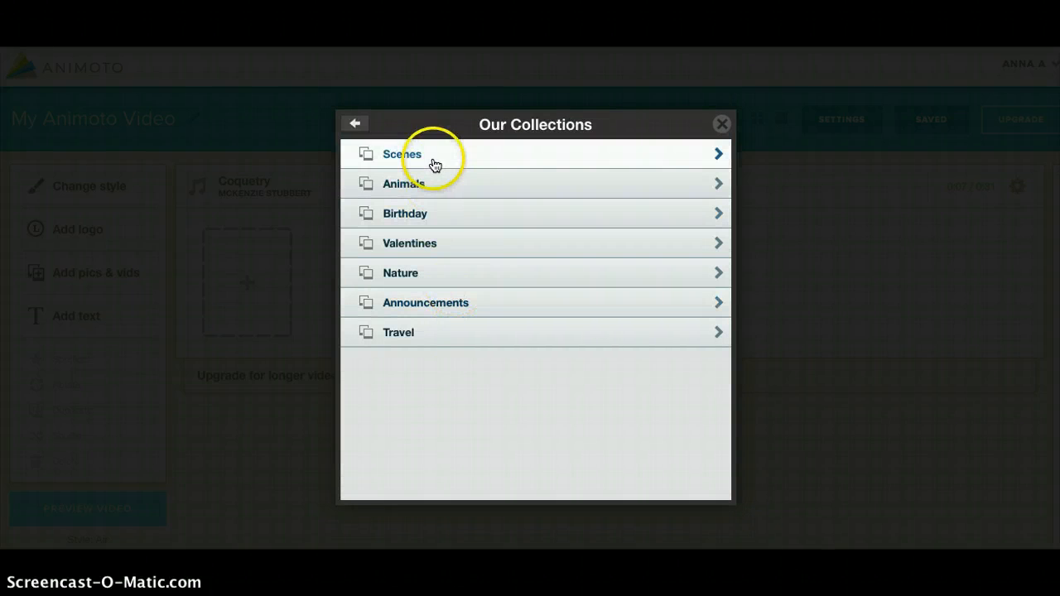
left_click(423, 336)
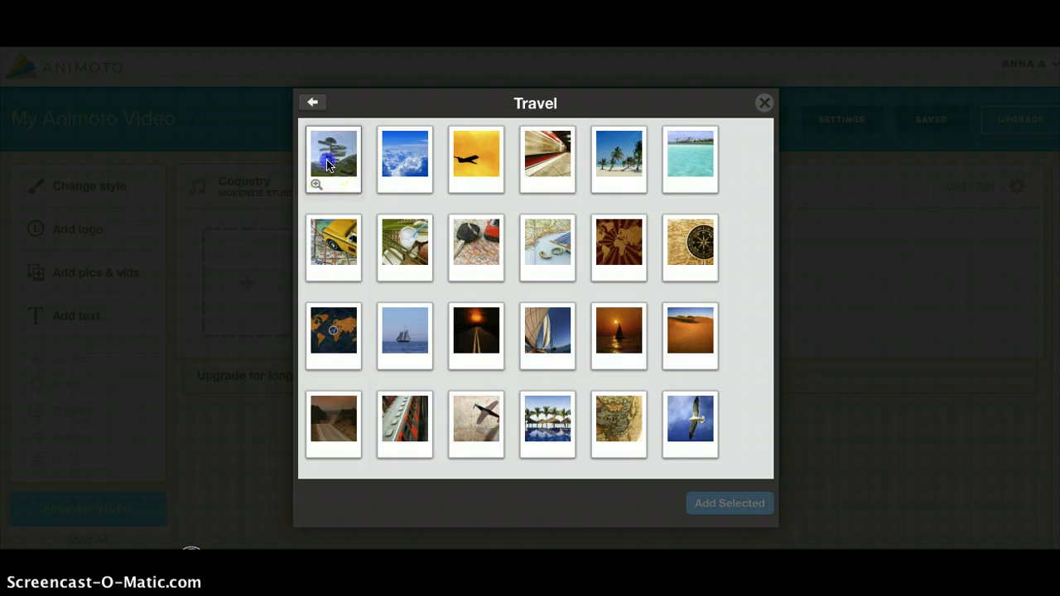
left_click(328, 164)
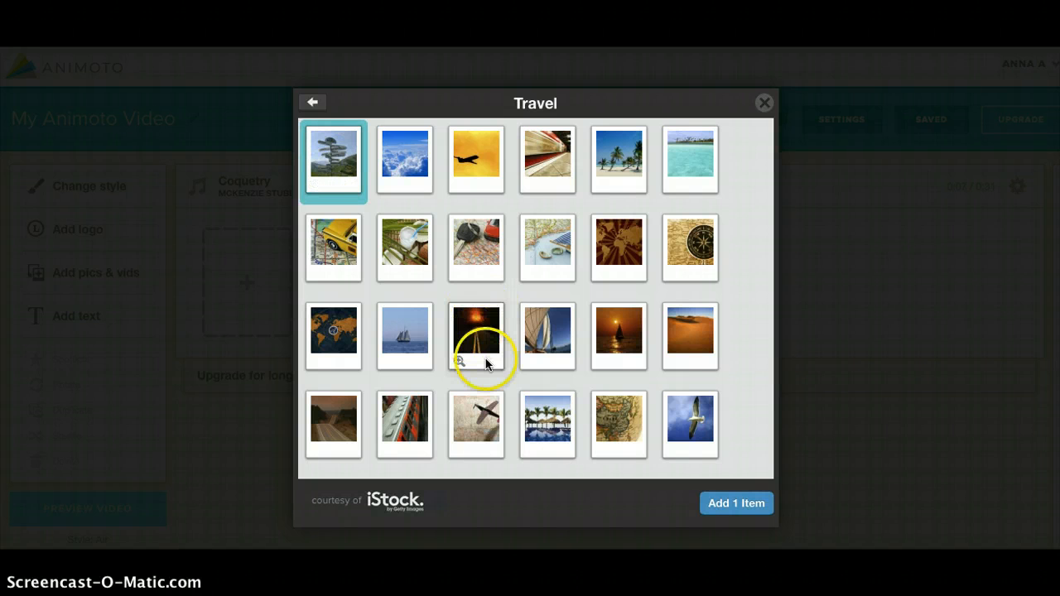
left_click(617, 399)
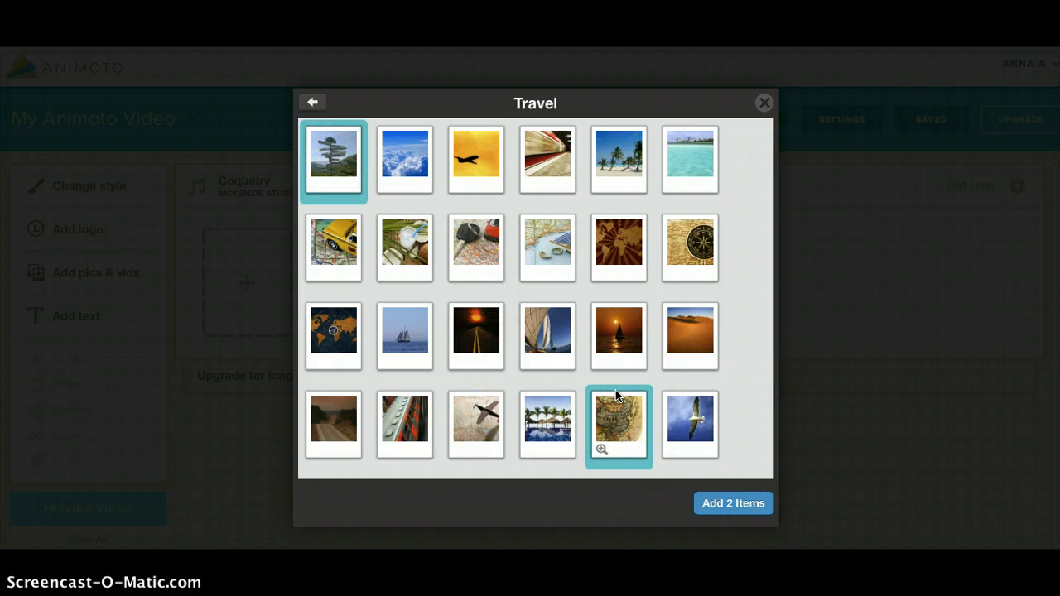
left_click(675, 174)
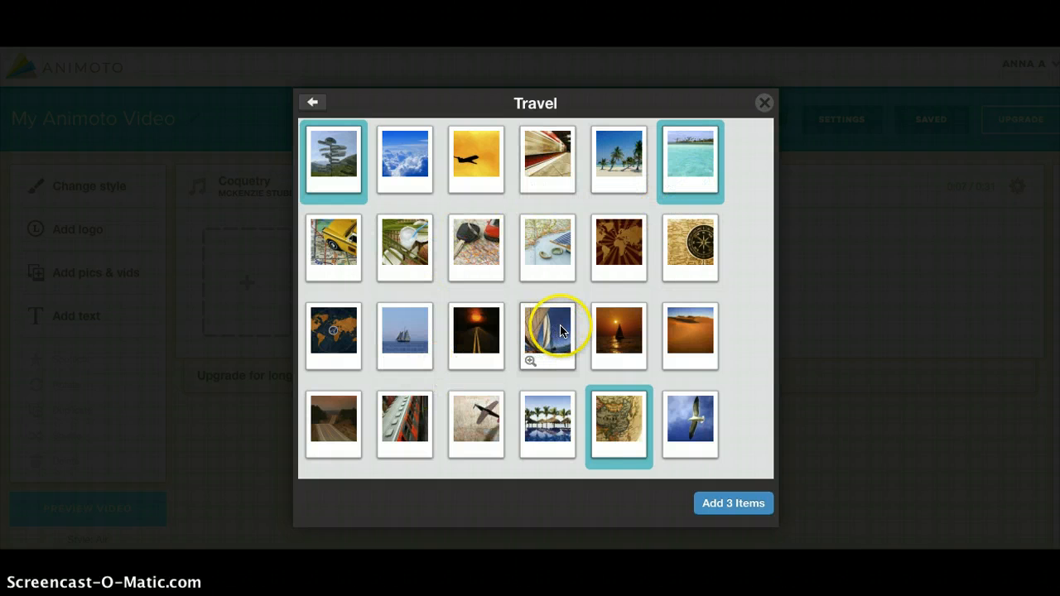
left_click(559, 331)
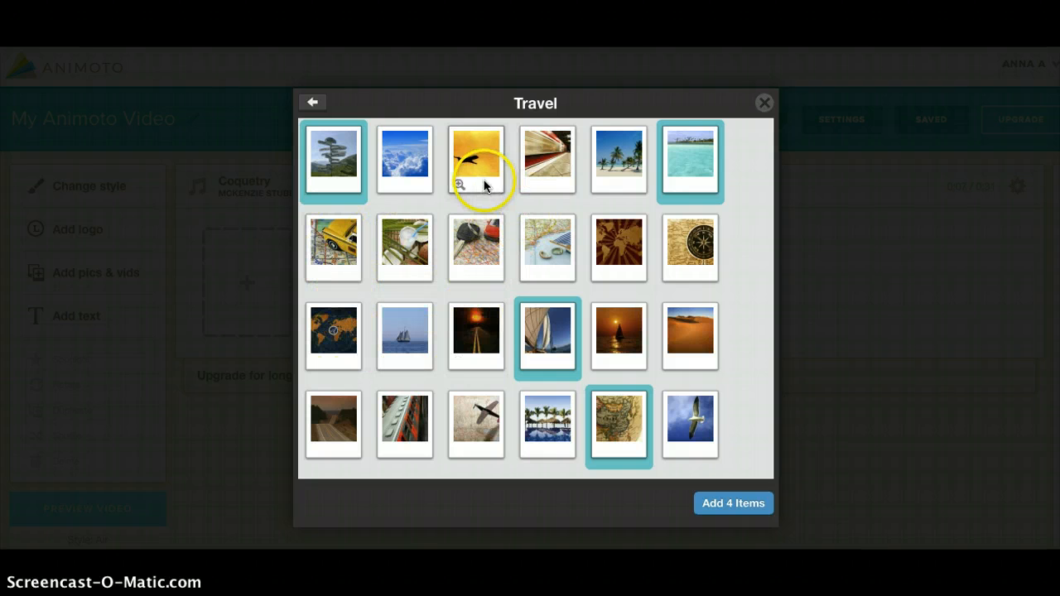
left_click(420, 174)
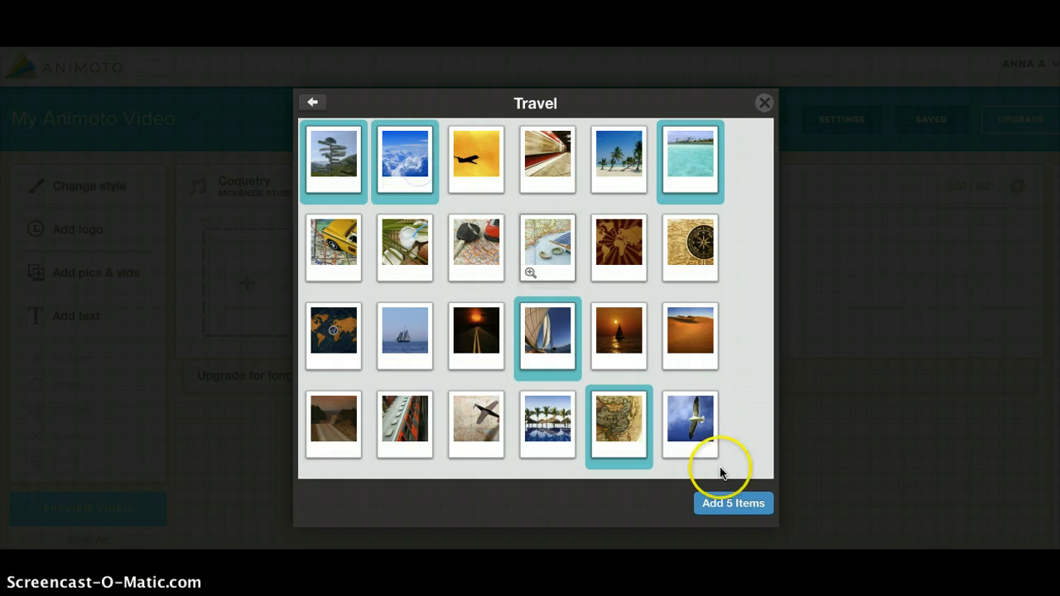
left_click(744, 506)
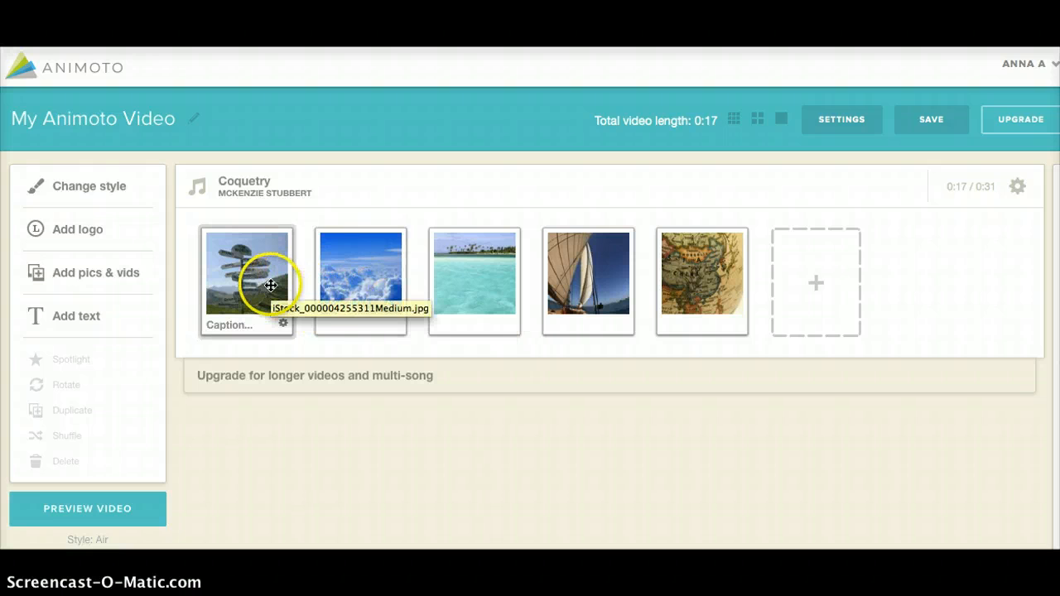
Reorder the pictures so the old map comes first, followed by the clouds and the signpost
left_click_drag(396, 298, 263, 295)
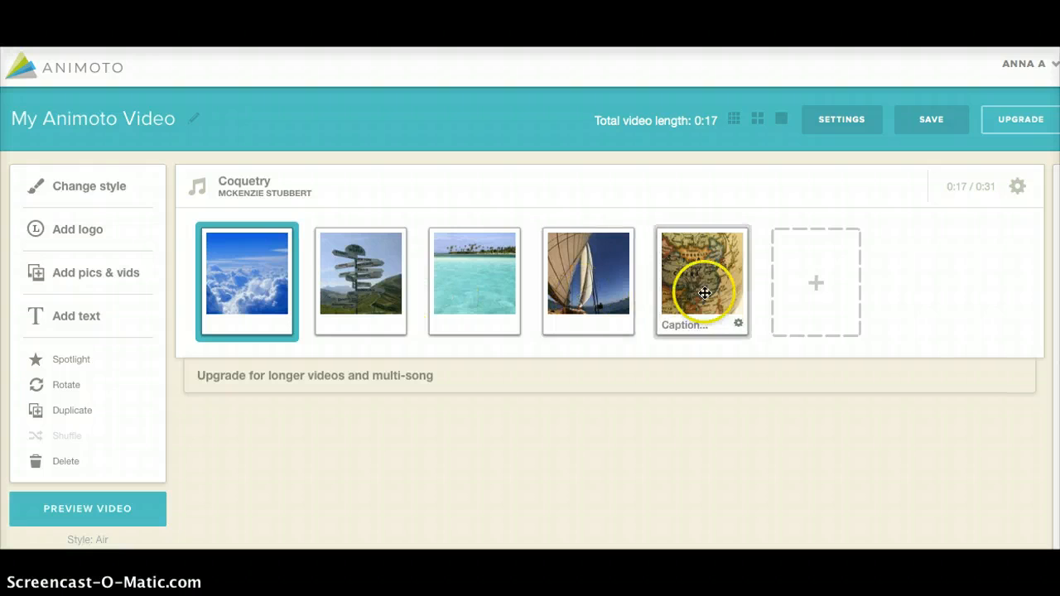
left_click_drag(699, 293, 261, 290)
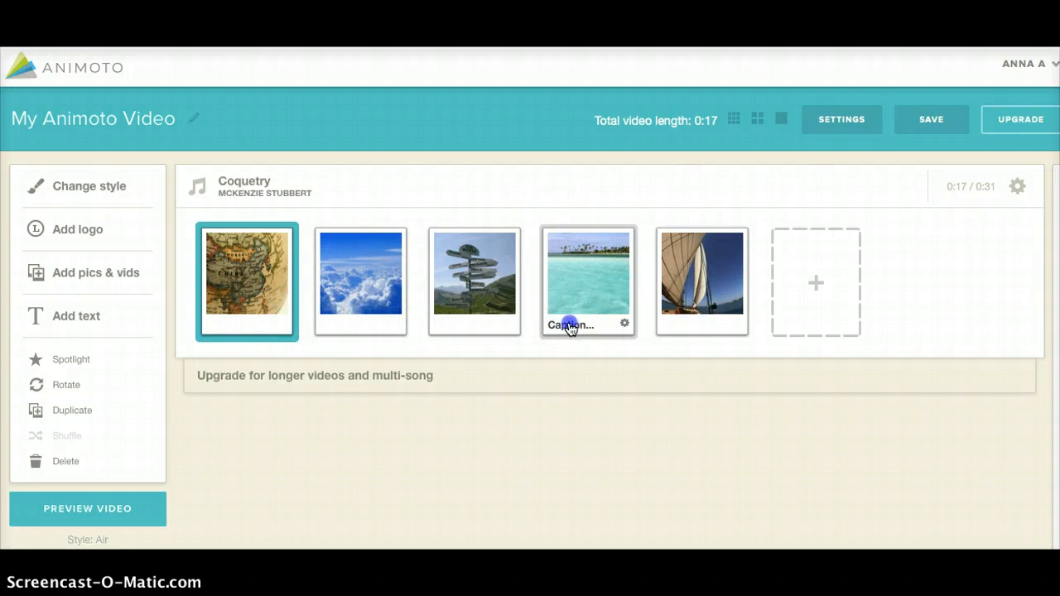
Caption the turquoise sea picture "The water is so clear" and save the caption
left_click(569, 325)
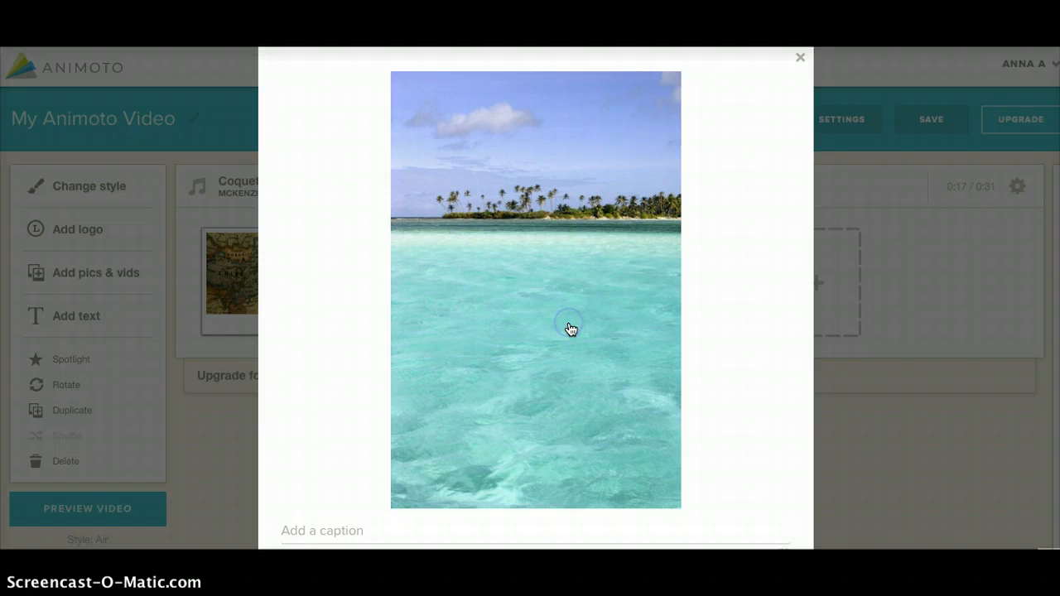
left_click(349, 530)
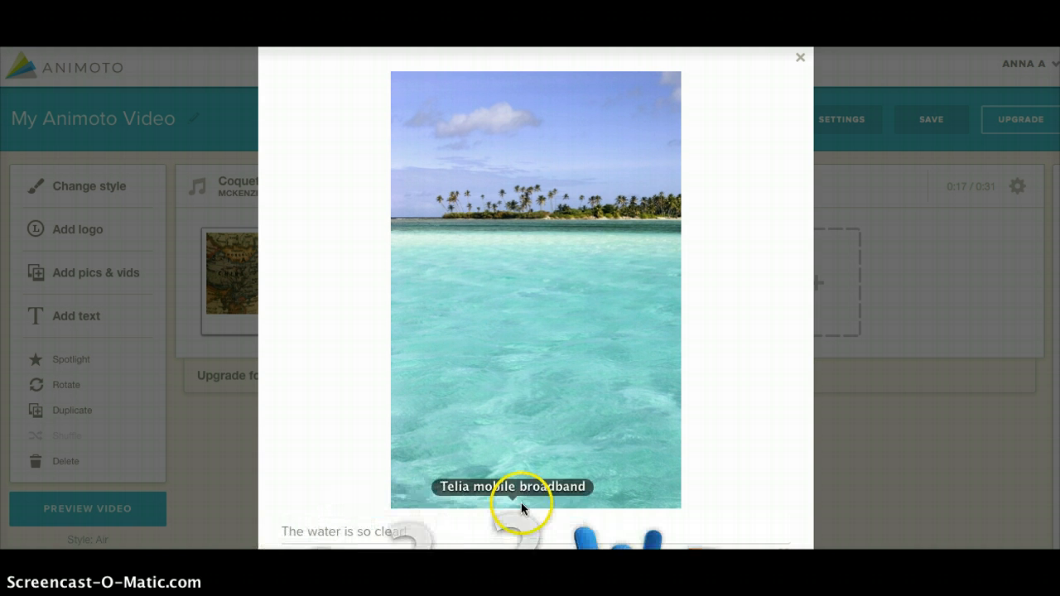
left_click(495, 559)
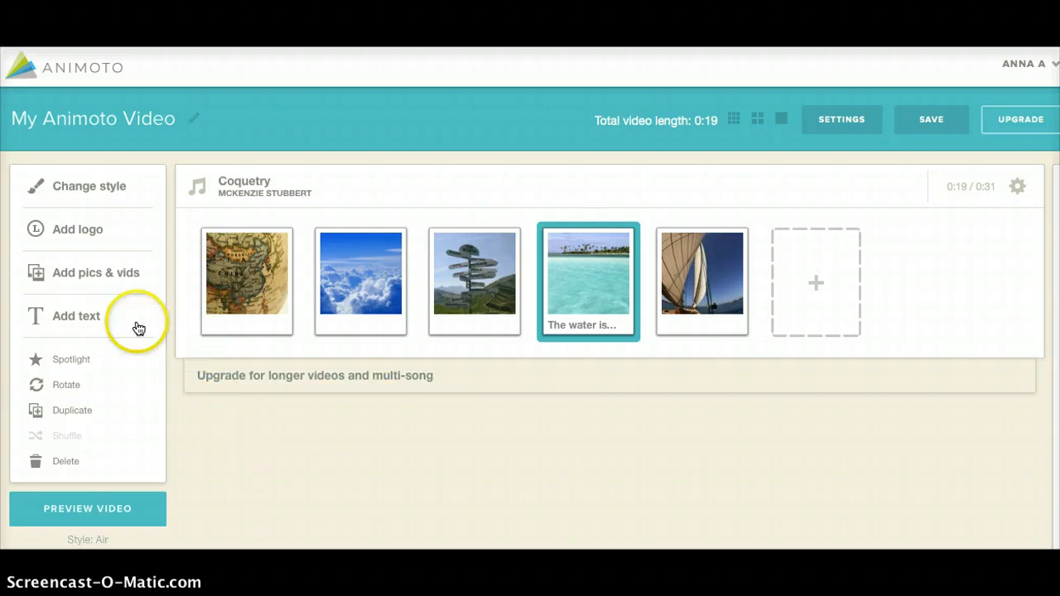
Add the 0:10 bridge-over-water clip from the Travel category of the Video Clip Library
left_click(109, 267)
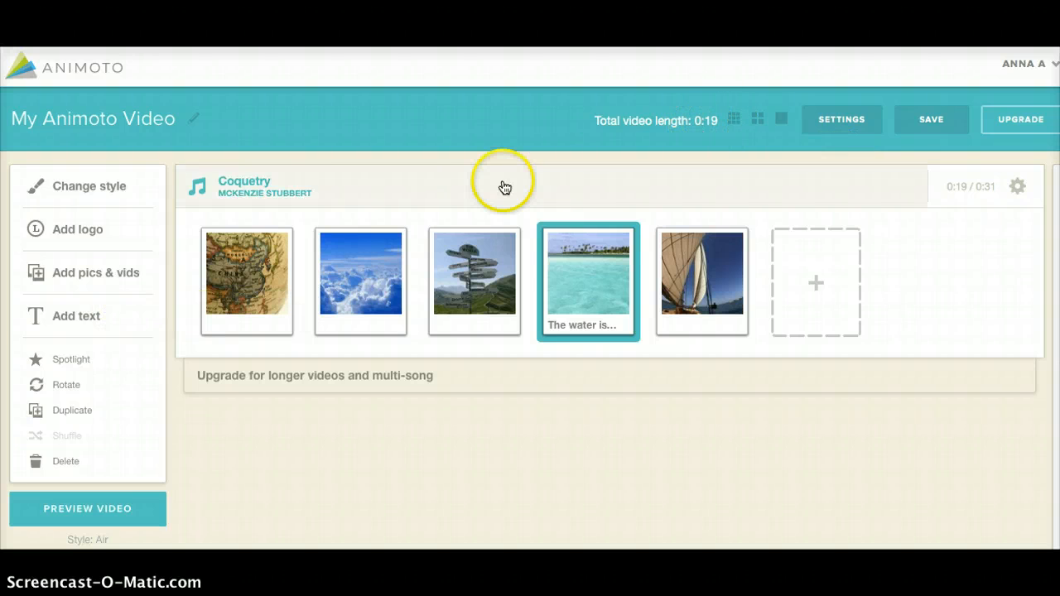
left_click(102, 280)
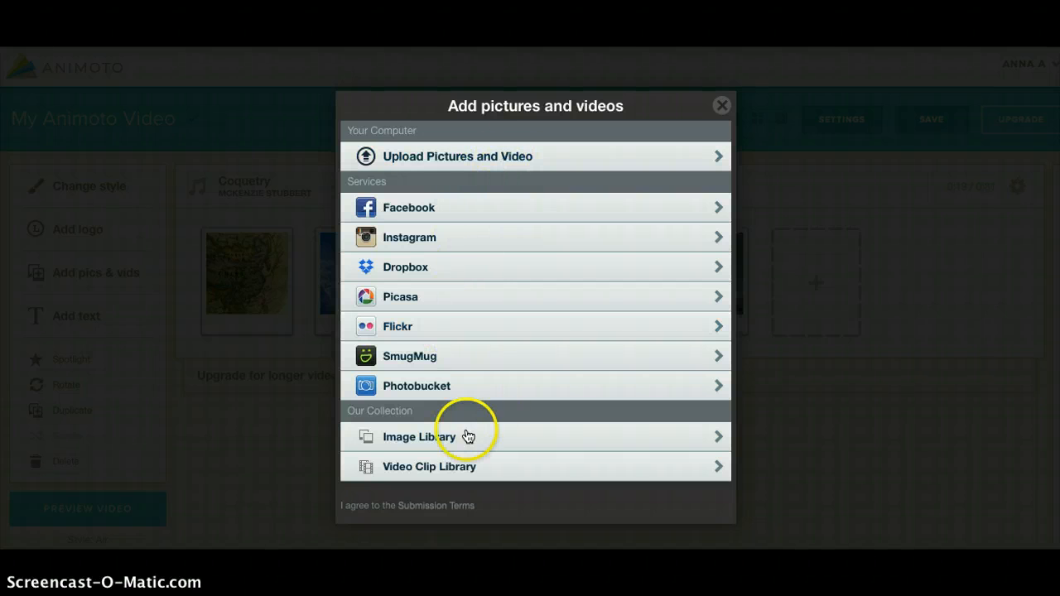
left_click(443, 479)
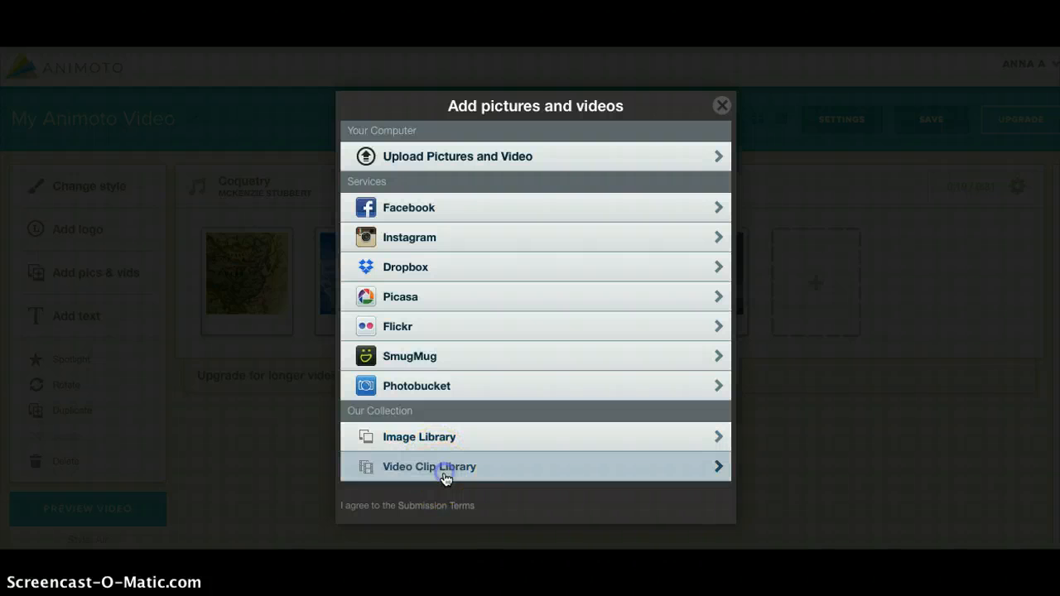
left_click(408, 301)
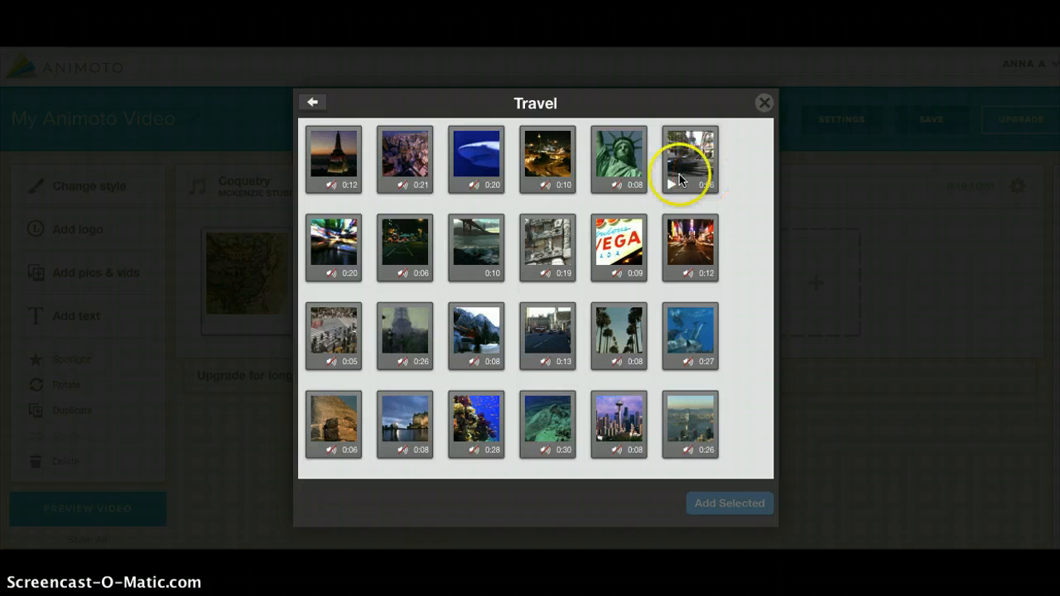
left_click(487, 263)
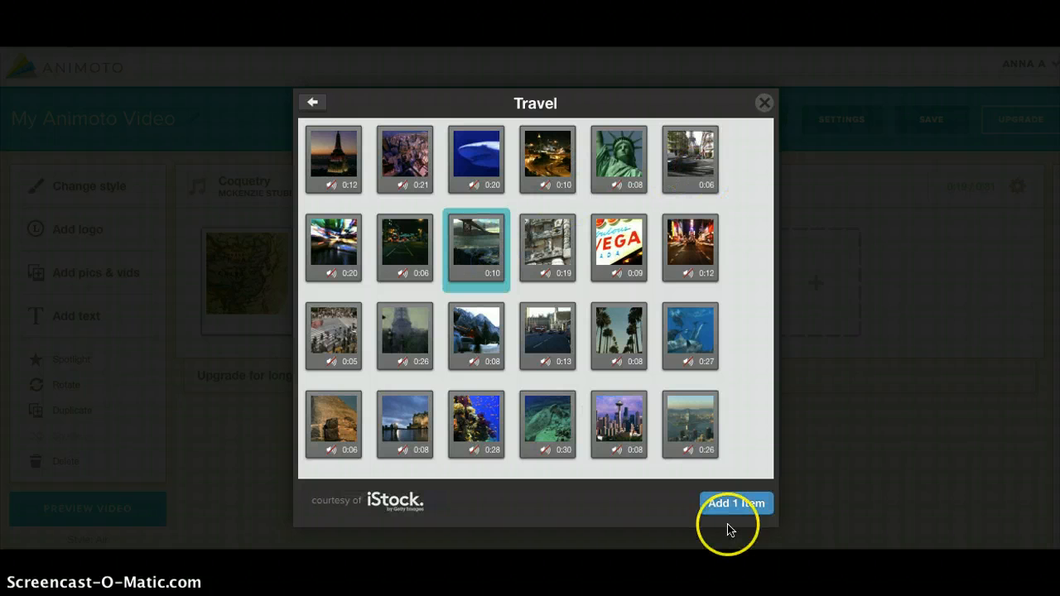
left_click(739, 502)
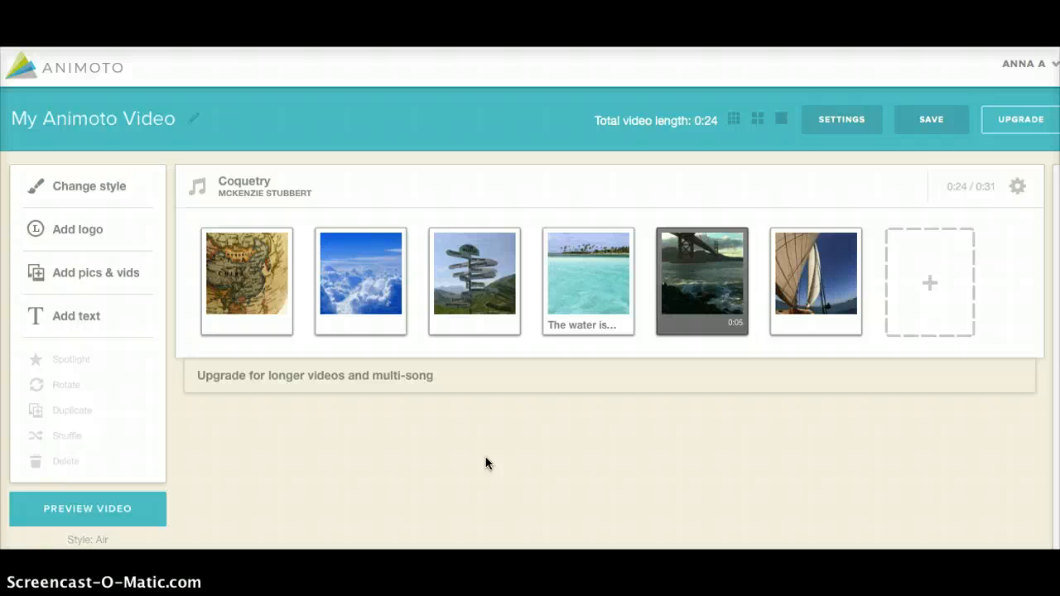
Add a title card with the title "Add title here" and the subtitle "Name", and save it
left_click(71, 327)
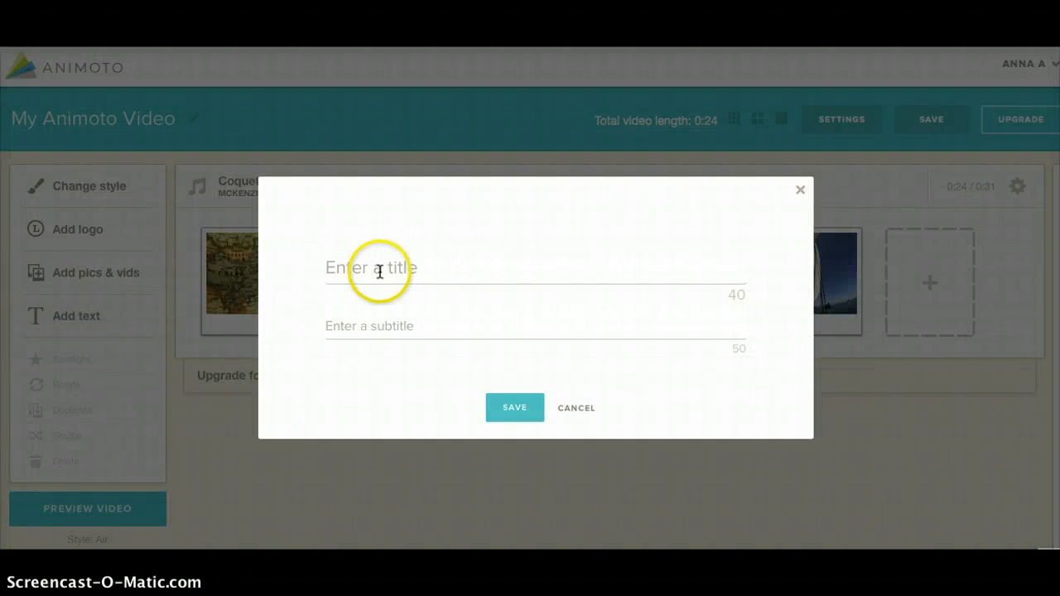
left_click(383, 271)
type("Ad")
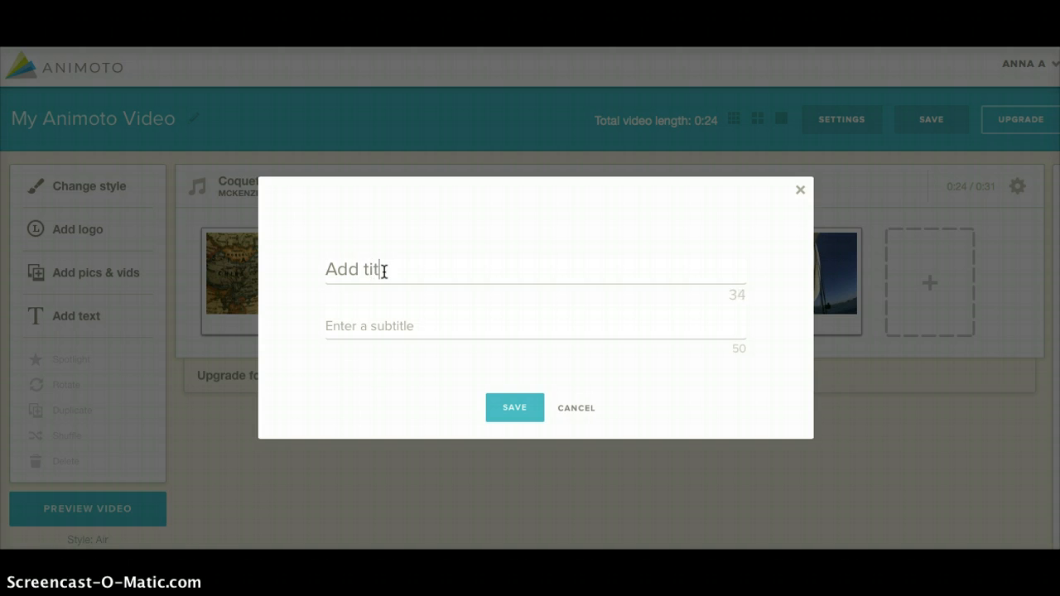
type("d title here")
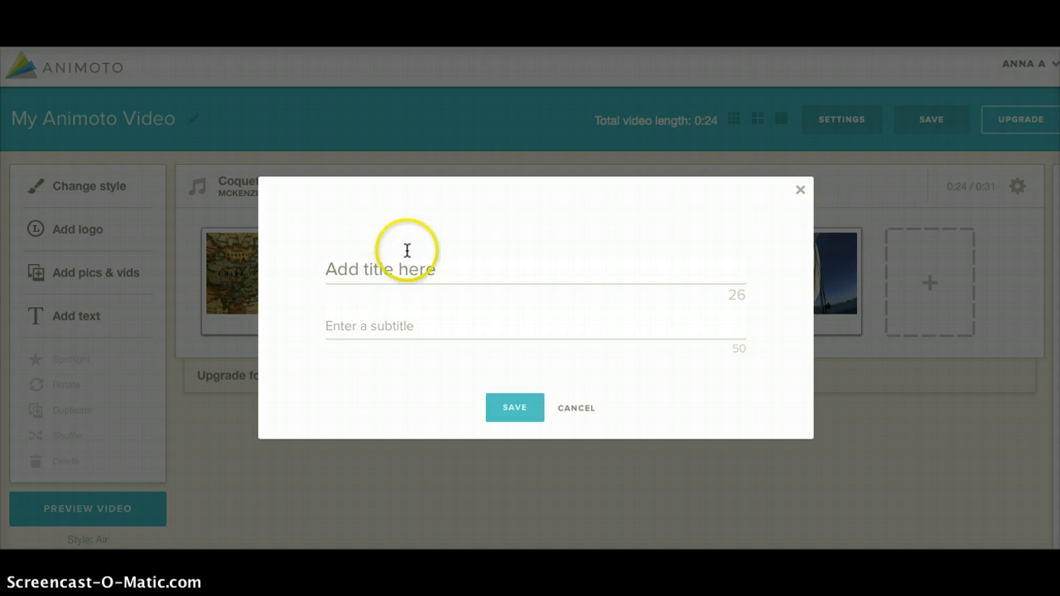
left_click(384, 325)
type("A")
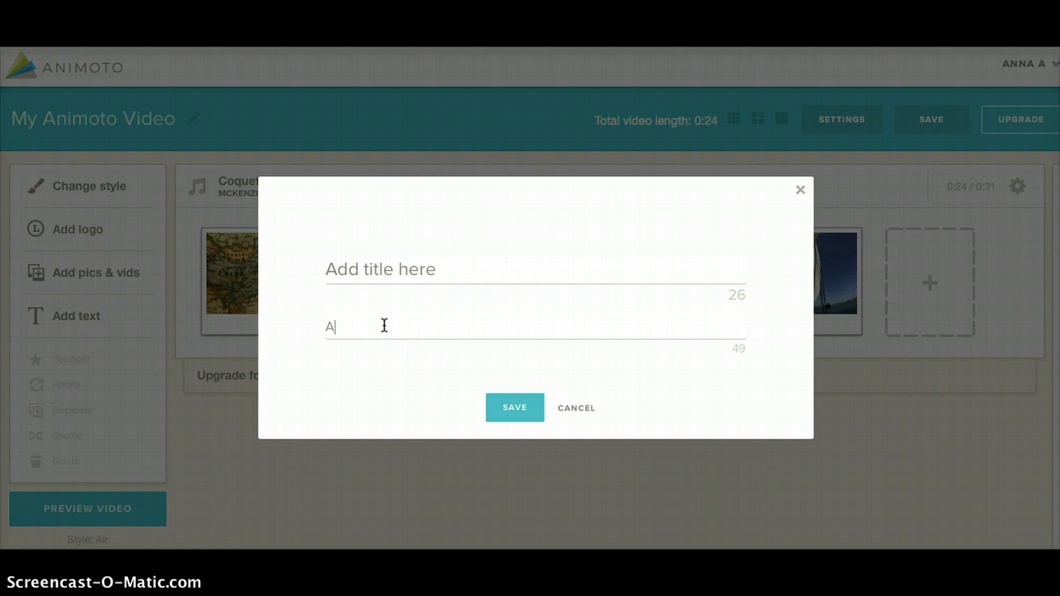
key("BackSpace")
type("Name")
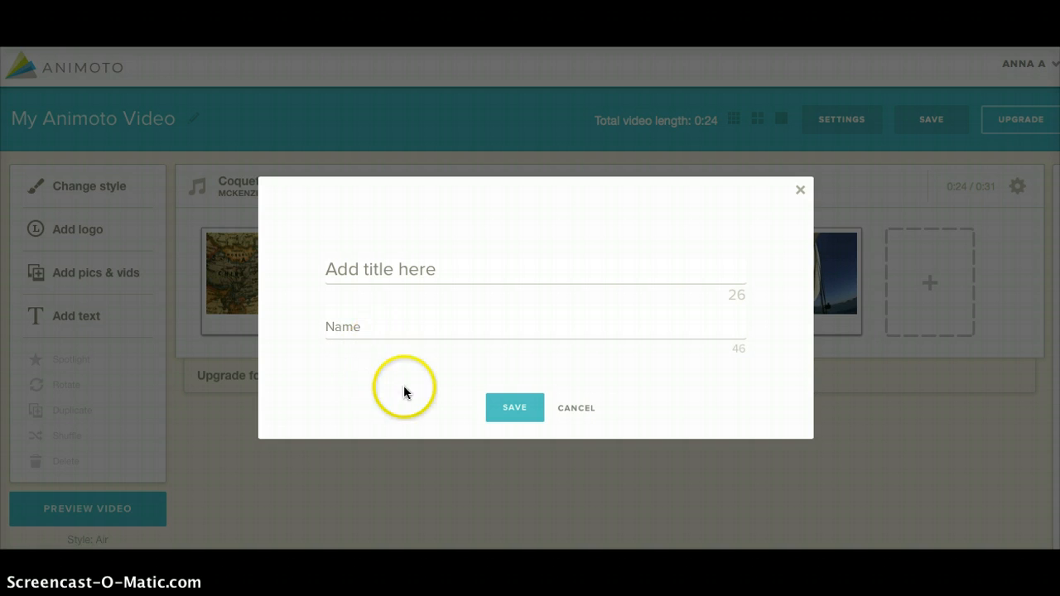
left_click(516, 418)
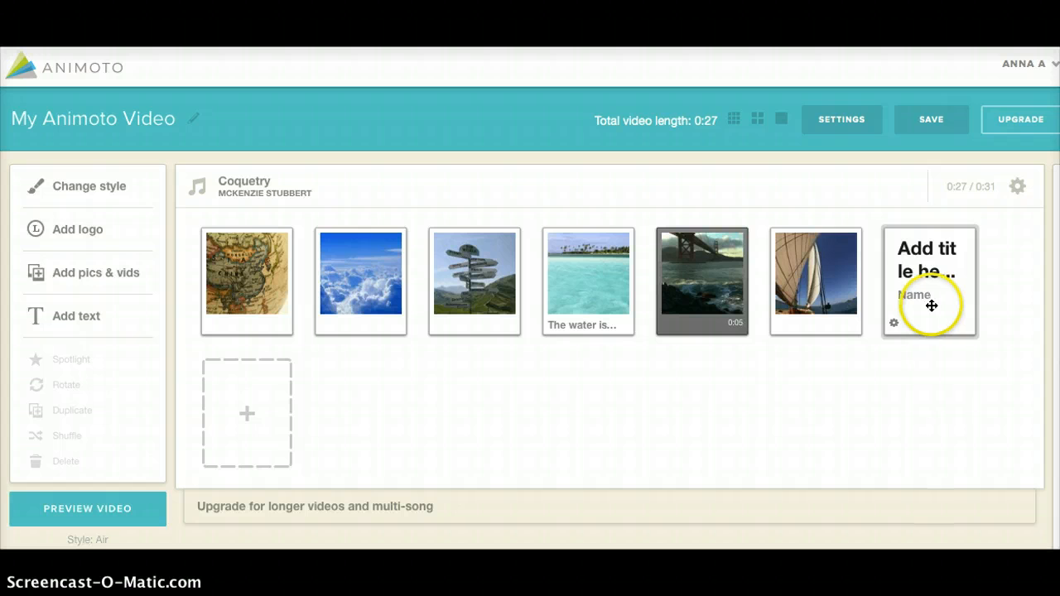
Move the title card to the front of the video and spotlight the turquoise sea picture
left_click_drag(932, 306, 234, 296)
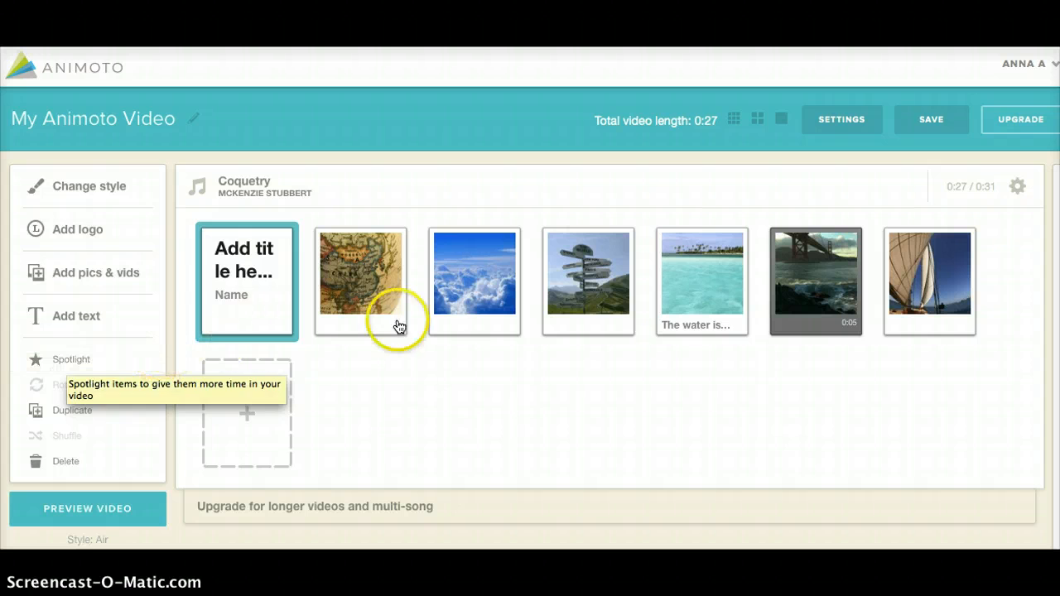
left_click(683, 289)
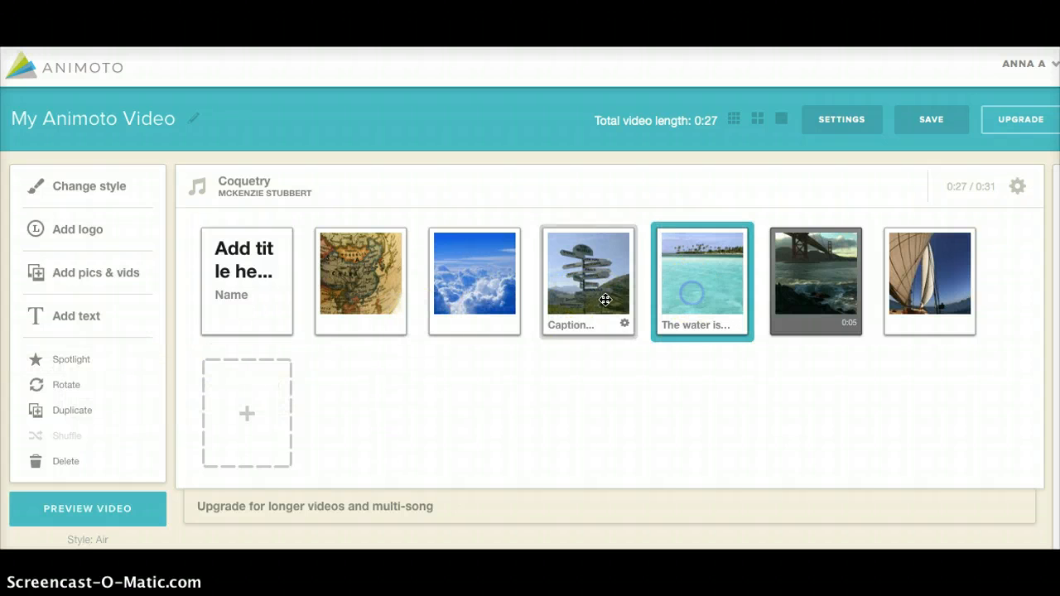
left_click(62, 358)
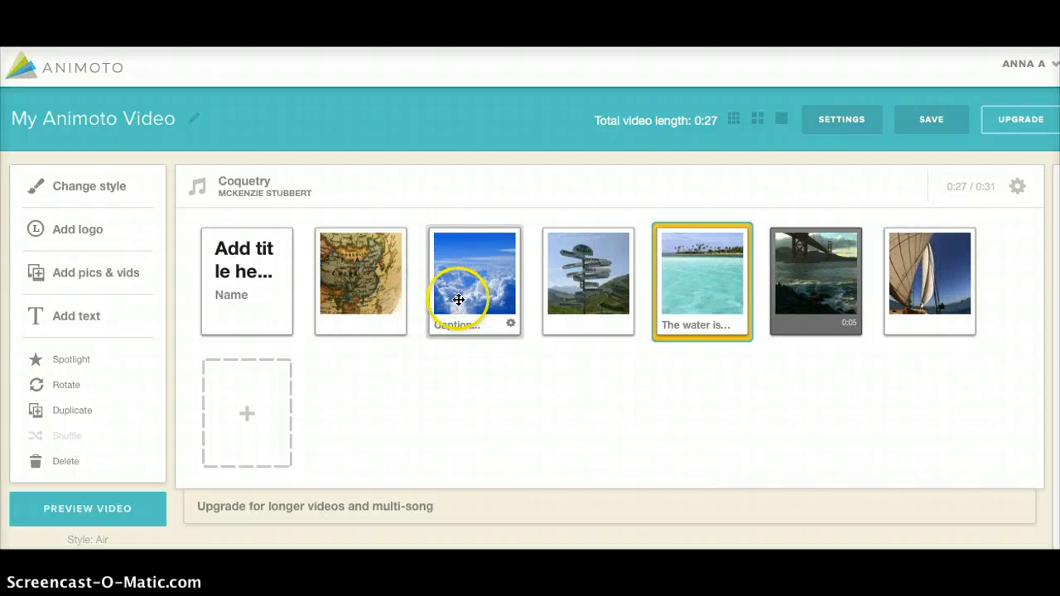
Rotate the old map picture repeatedly until it is back in its original orientation
left_click(372, 292)
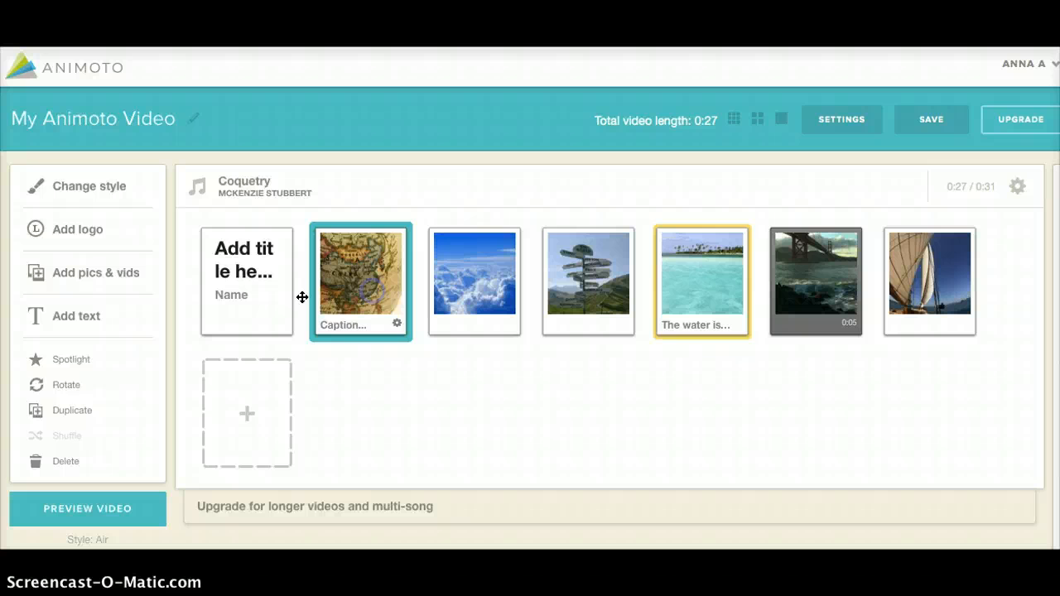
left_click(67, 387)
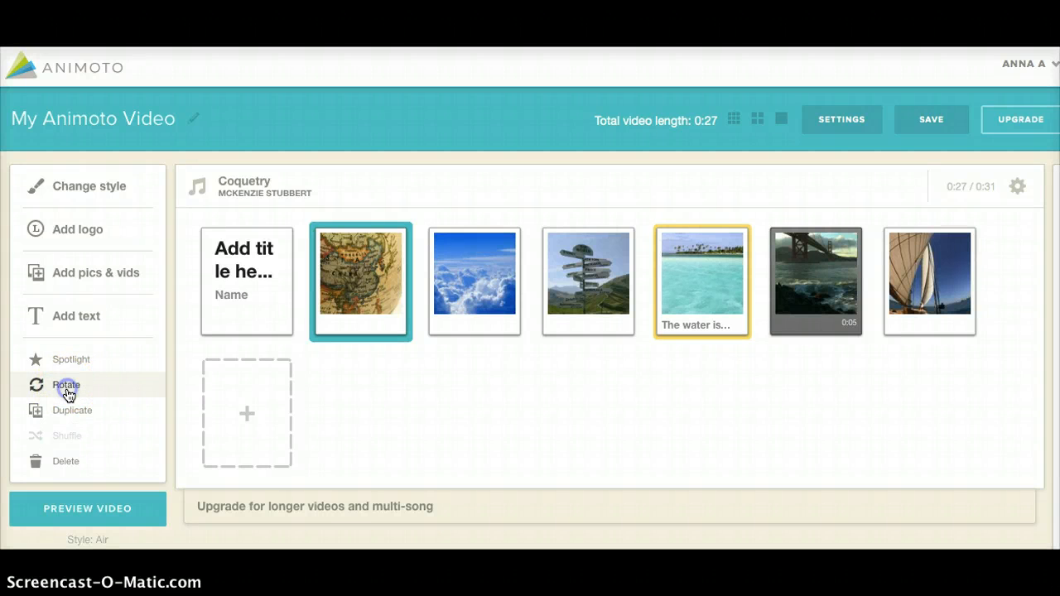
left_click(70, 389)
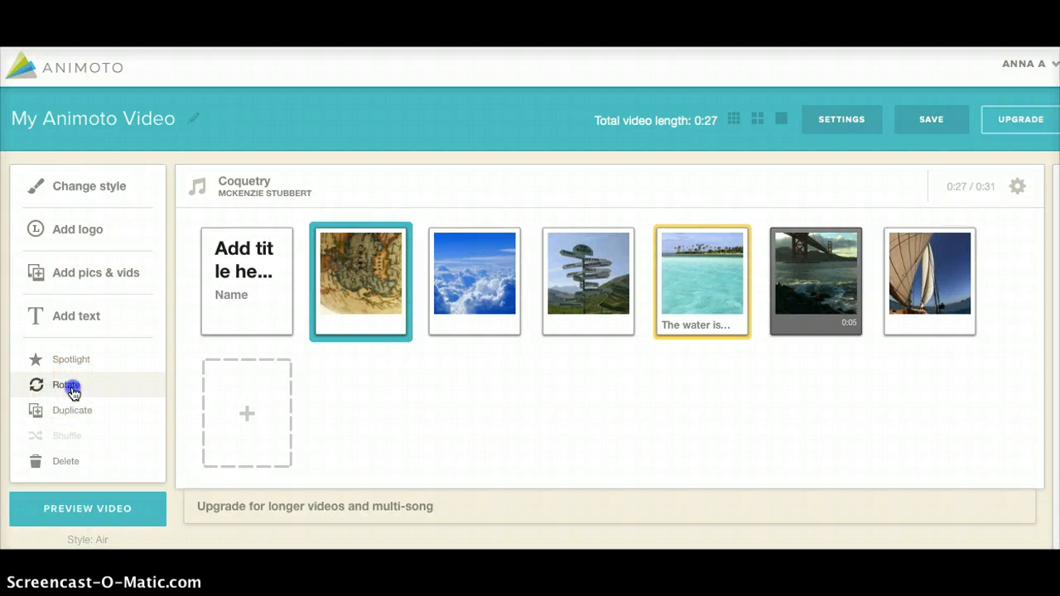
left_click(71, 391)
left_click(67, 412)
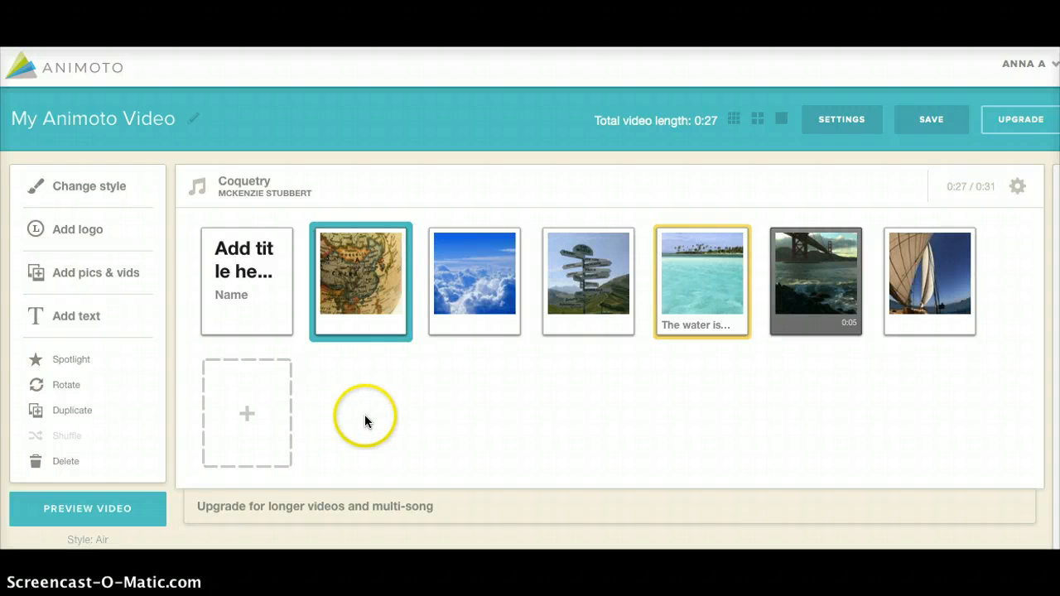
Audition "A Night In The Park" from the recommended Travel songs and set "King Of The World" as the video's music
left_click(246, 185)
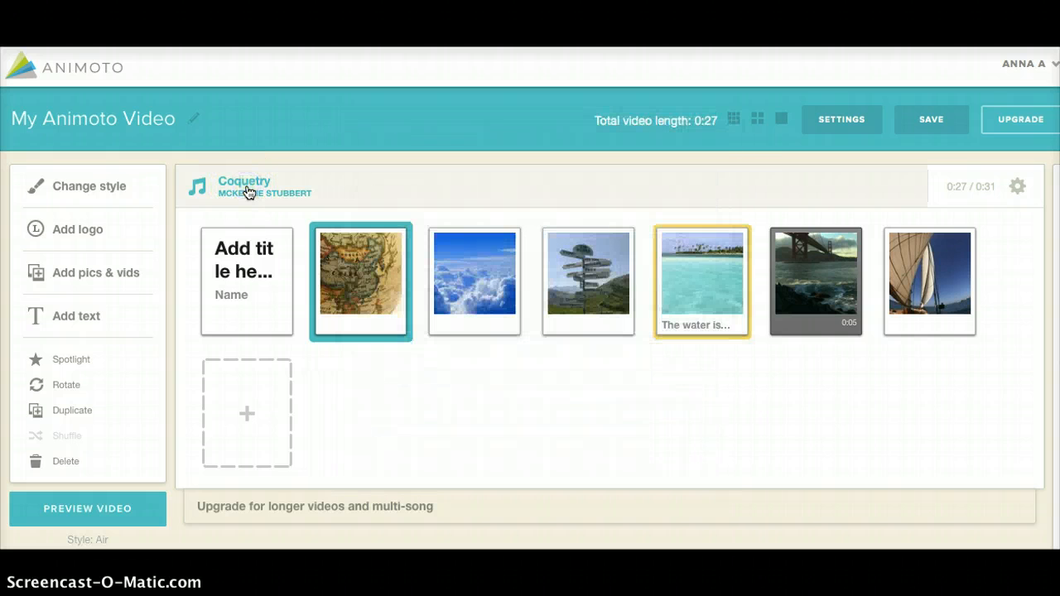
double_click(247, 187)
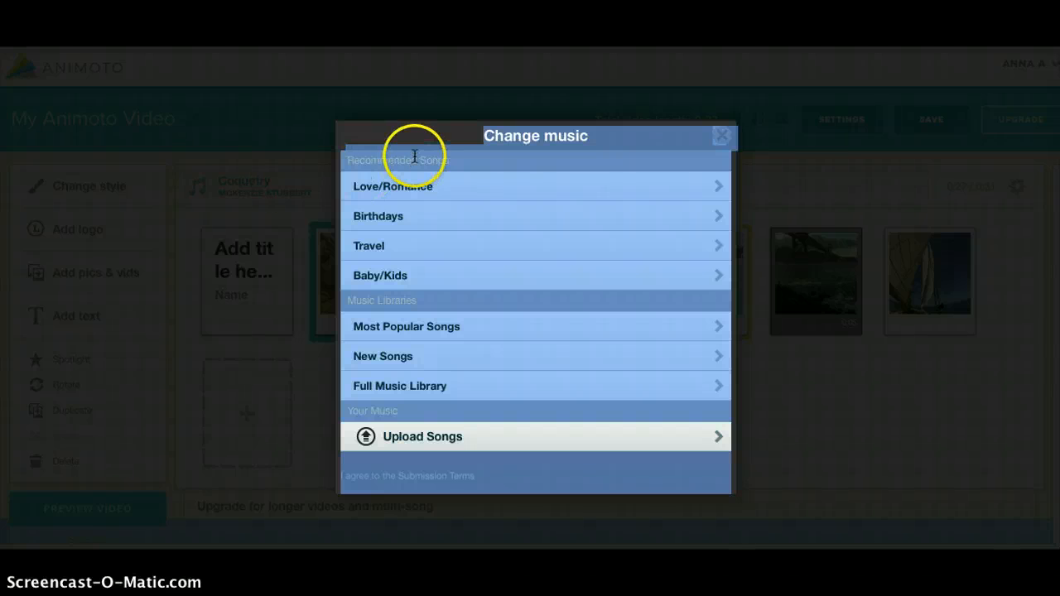
left_click(443, 131)
left_click(443, 158)
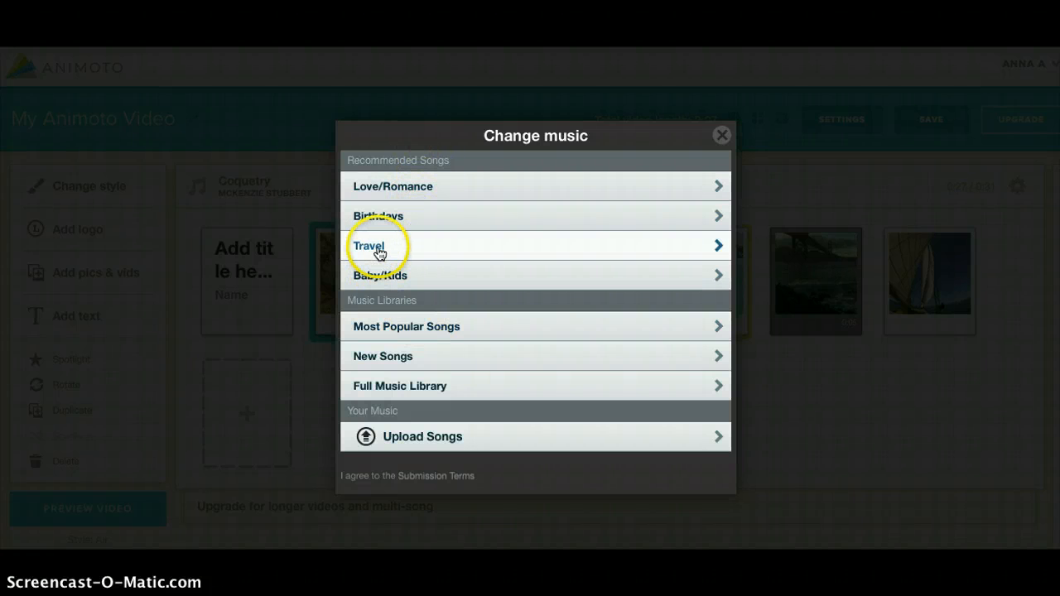
left_click(378, 249)
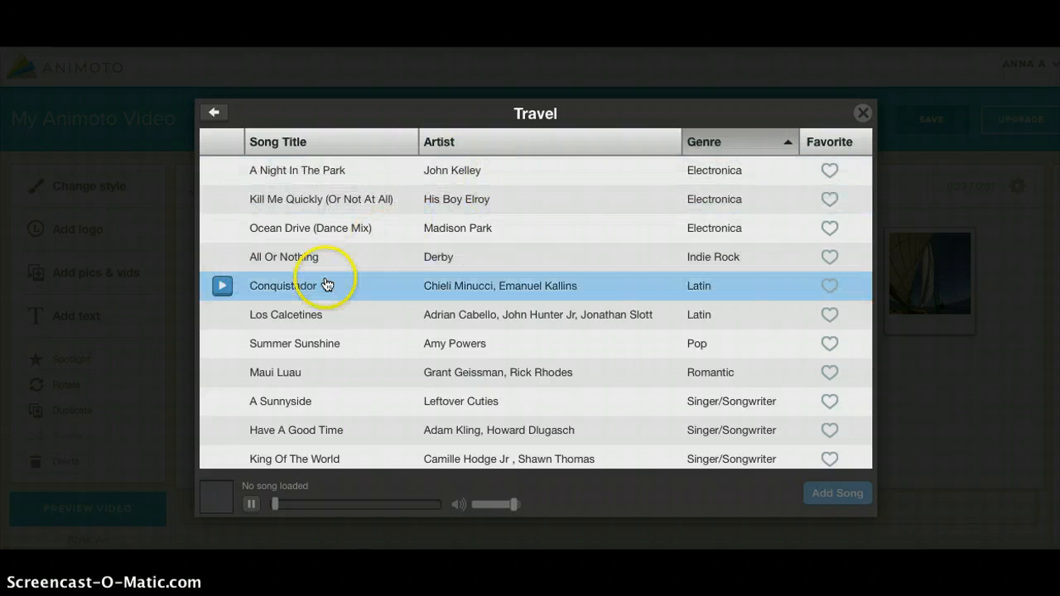
left_click(222, 174)
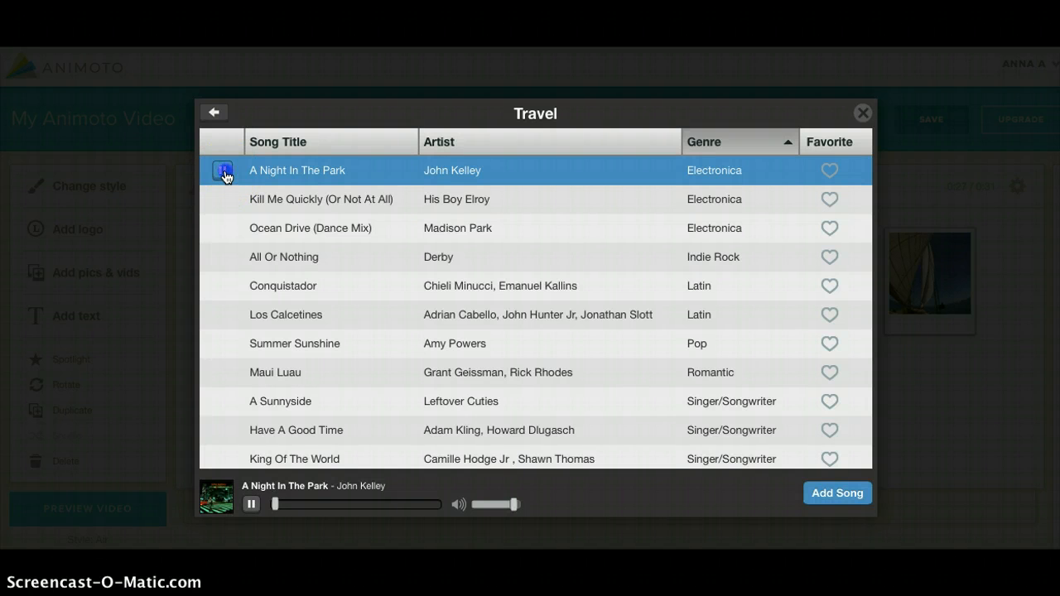
left_click(224, 199)
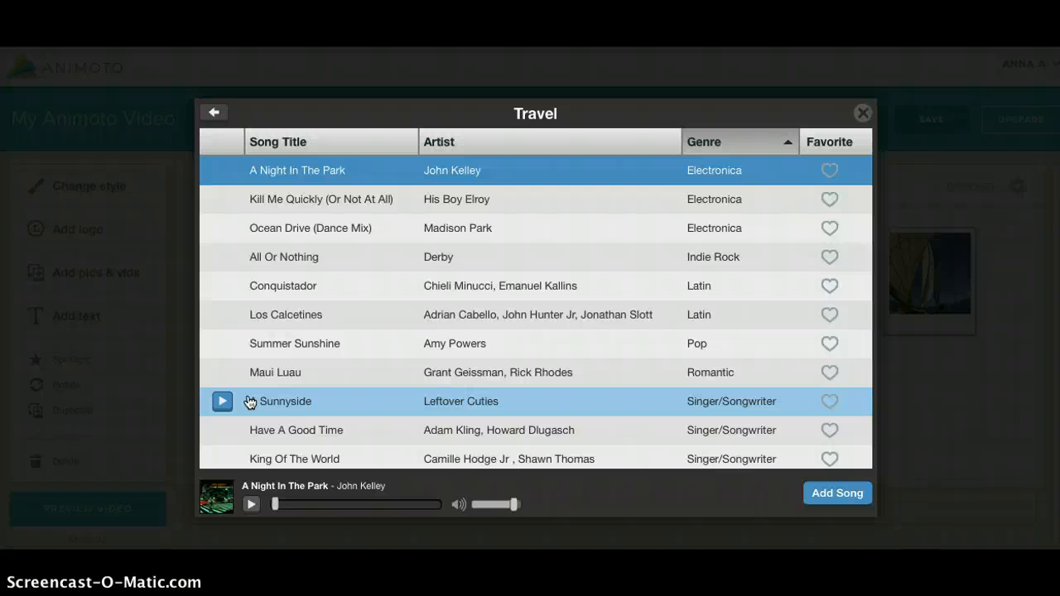
left_click(222, 458)
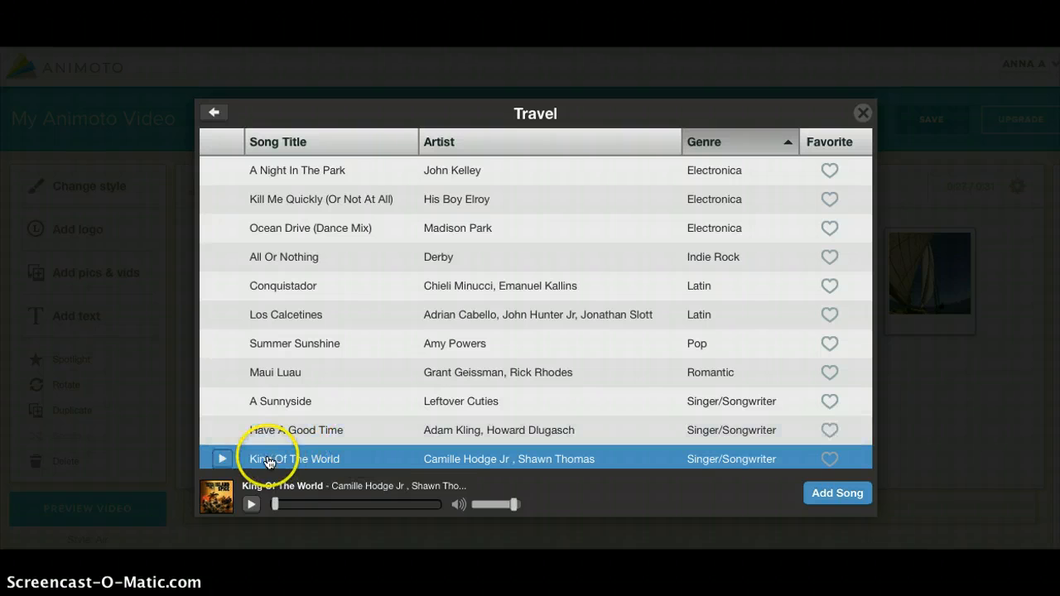
left_click(835, 495)
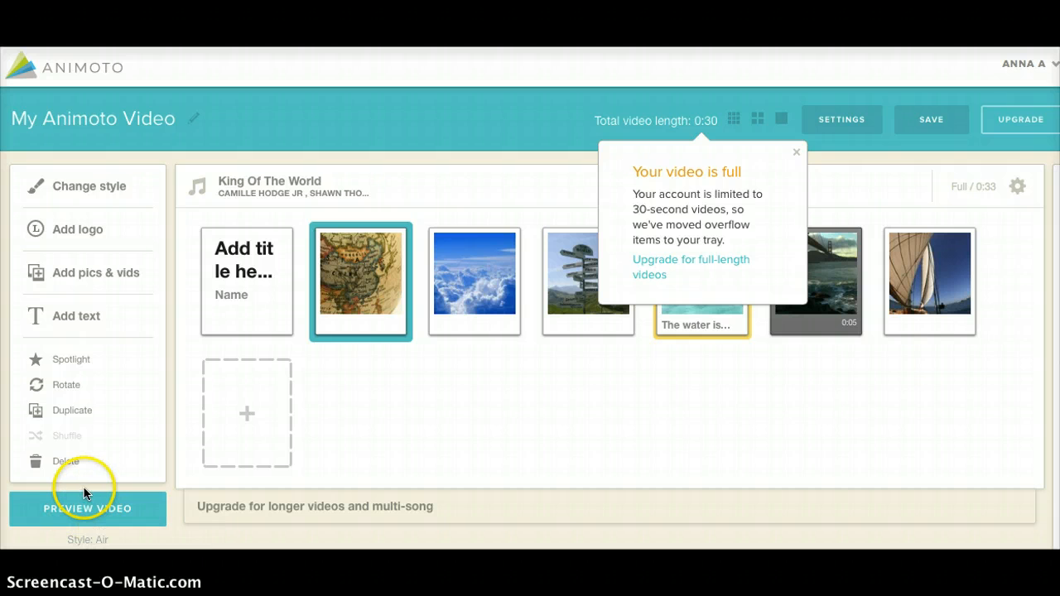
Preview the assembled video and adjust the playback volume
left_click(80, 514)
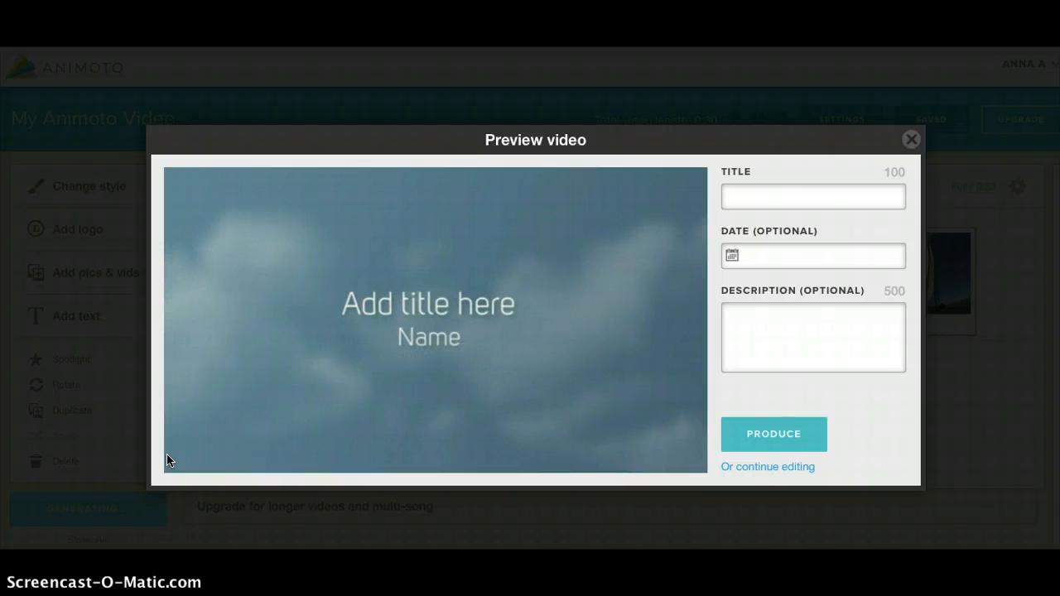
key("XF86AudioRaiseVolume")
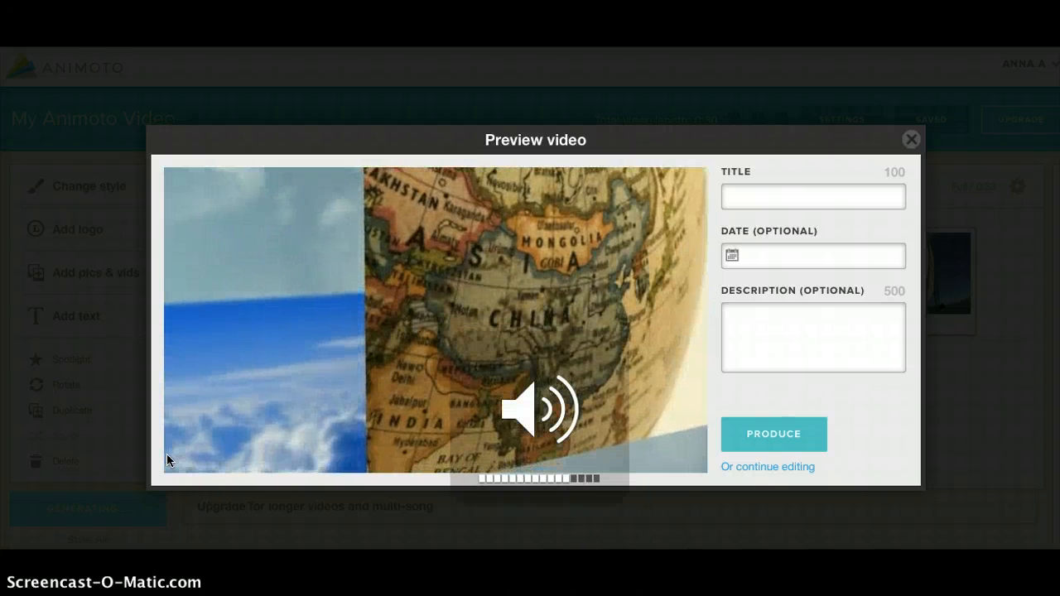
key("XF86AudioLowerVolume")
key("XF86AudioLowerVolume")
key("XF86AudioLowerVolume")
key("XF86AudioLowerVolume")
key("XF86AudioLowerVolume")
key("XF86AudioLowerVolume")
key("XF86AudioLowerVolume")
key("XF86AudioLowerVolume")
key("XF86AudioLowerVolume")
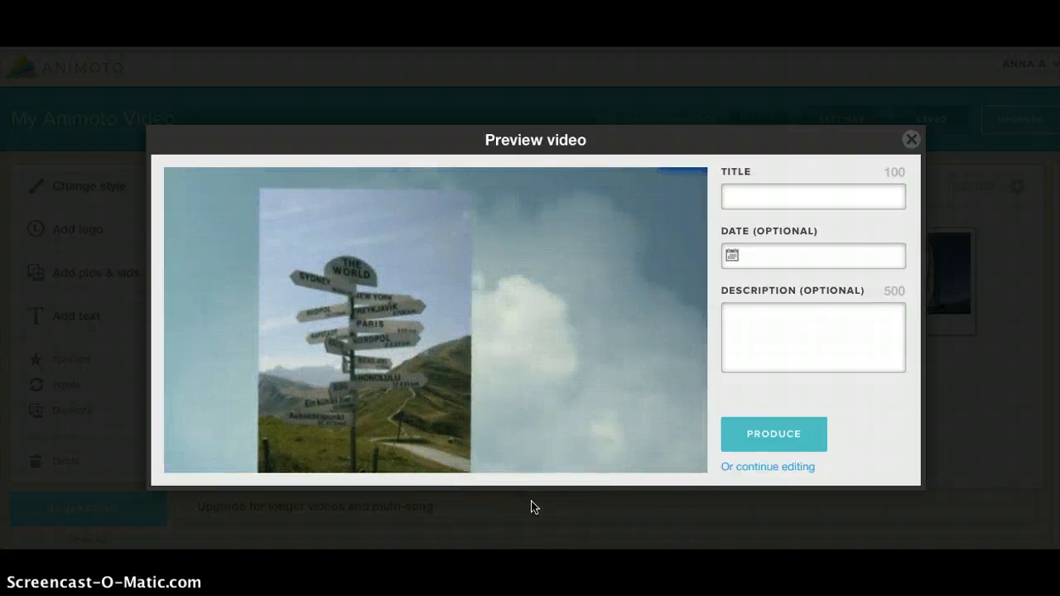
left_click(557, 491)
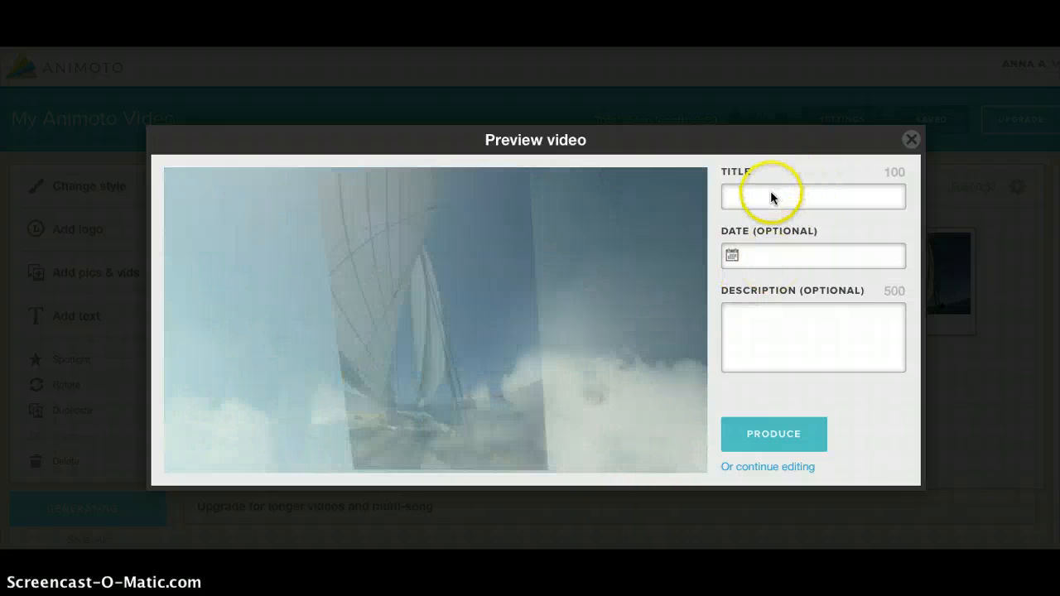
Title the video "Sample", produce it and view the finished video's page
left_click(771, 193)
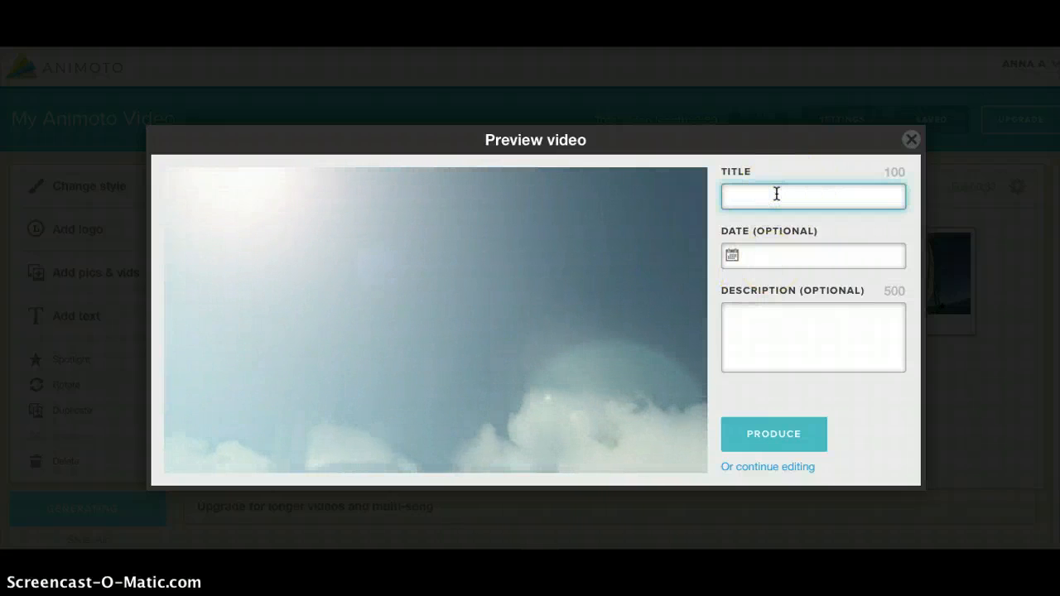
type("Sample")
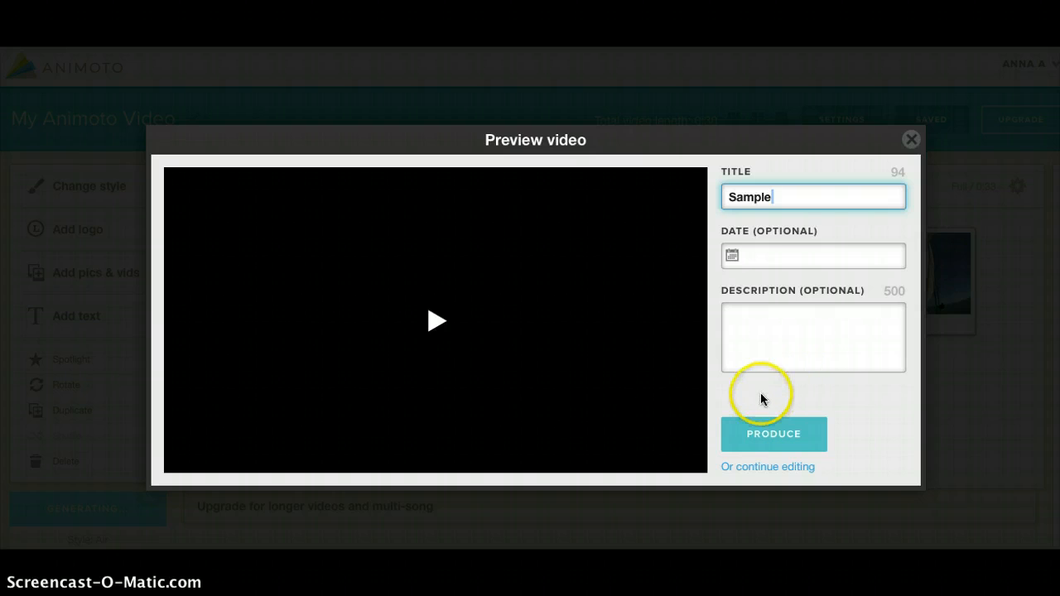
left_click(772, 439)
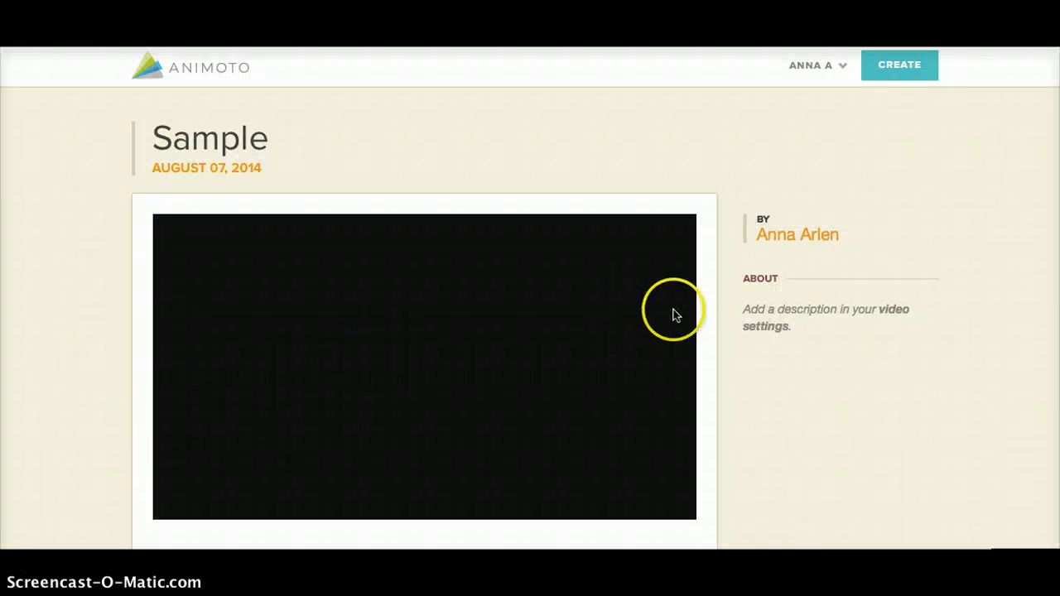
scroll(673, 315, "down", 3)
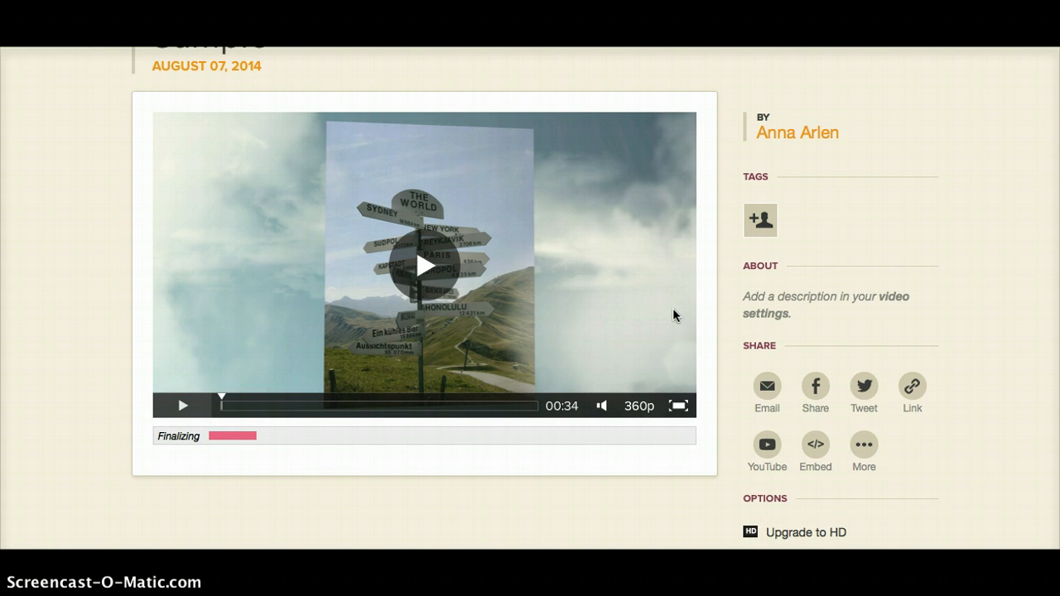
Review the finished video's sharing options and view the link to its video page
scroll(673, 313, "up", 2)
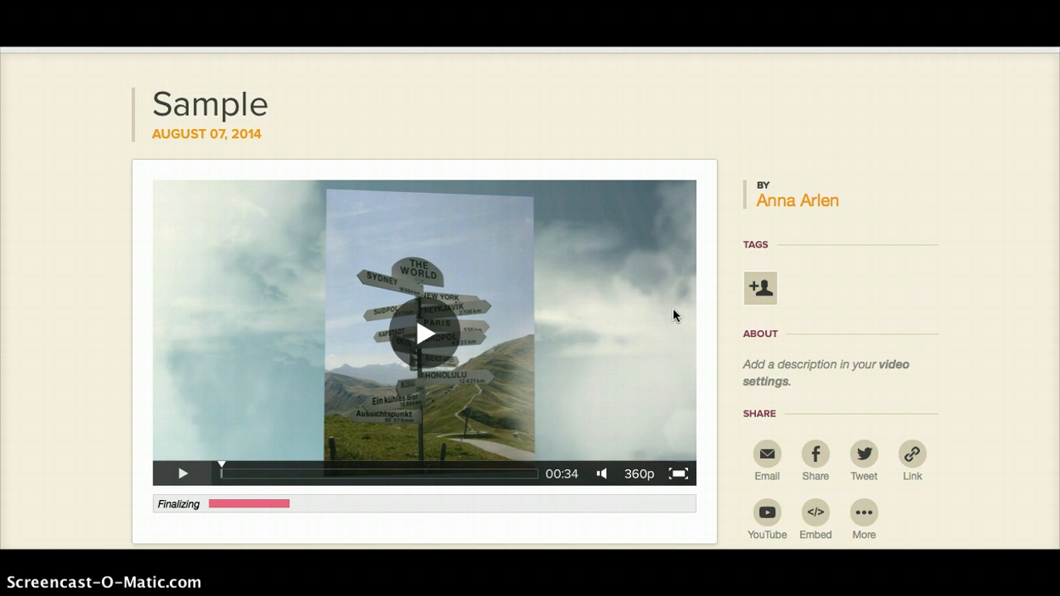
scroll(672, 314, "down", 5)
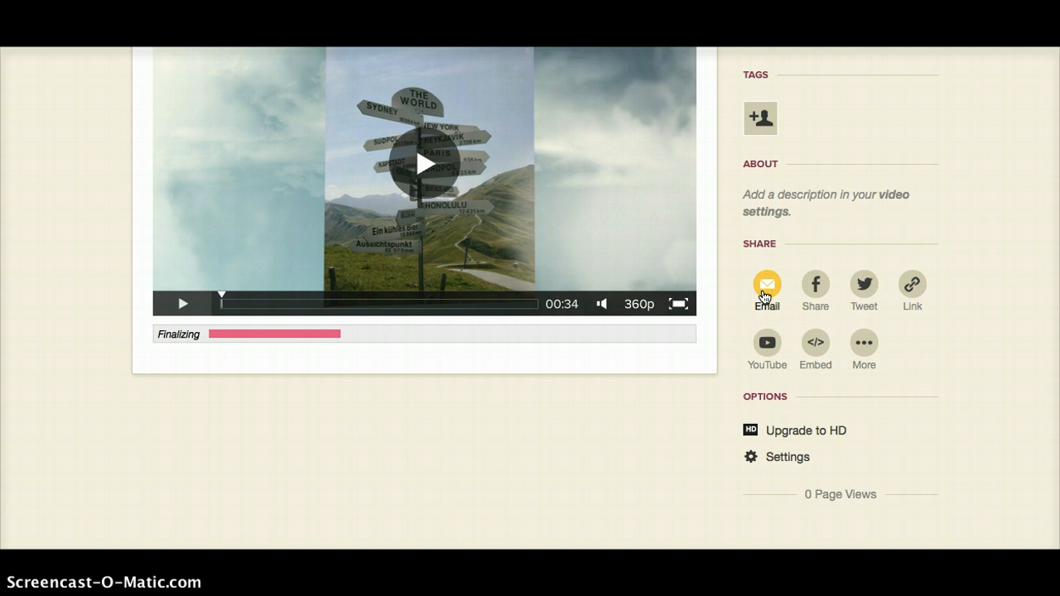
scroll(764, 295, "up", 3)
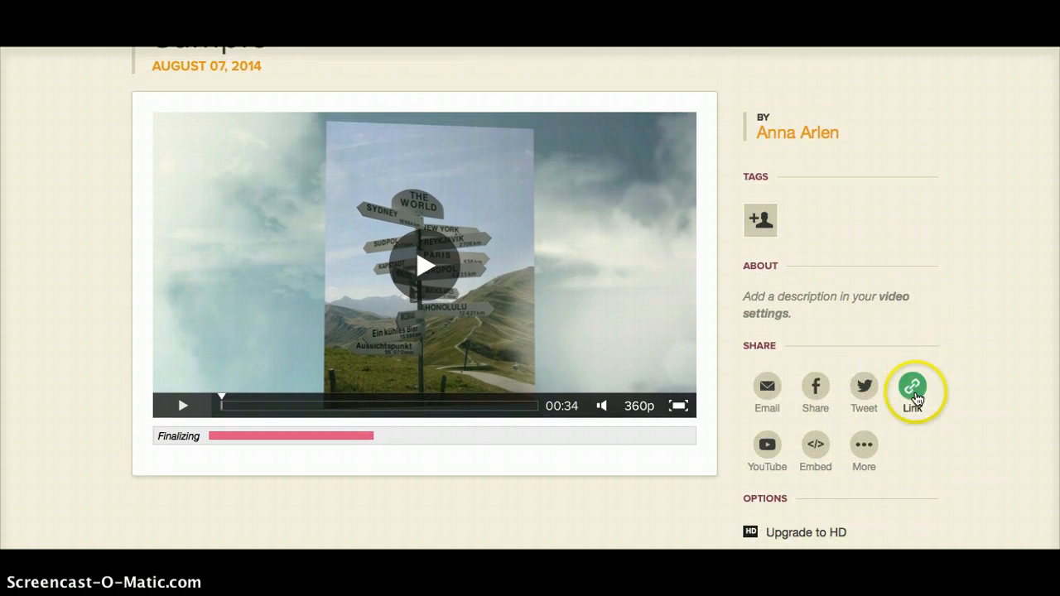
left_click(914, 396)
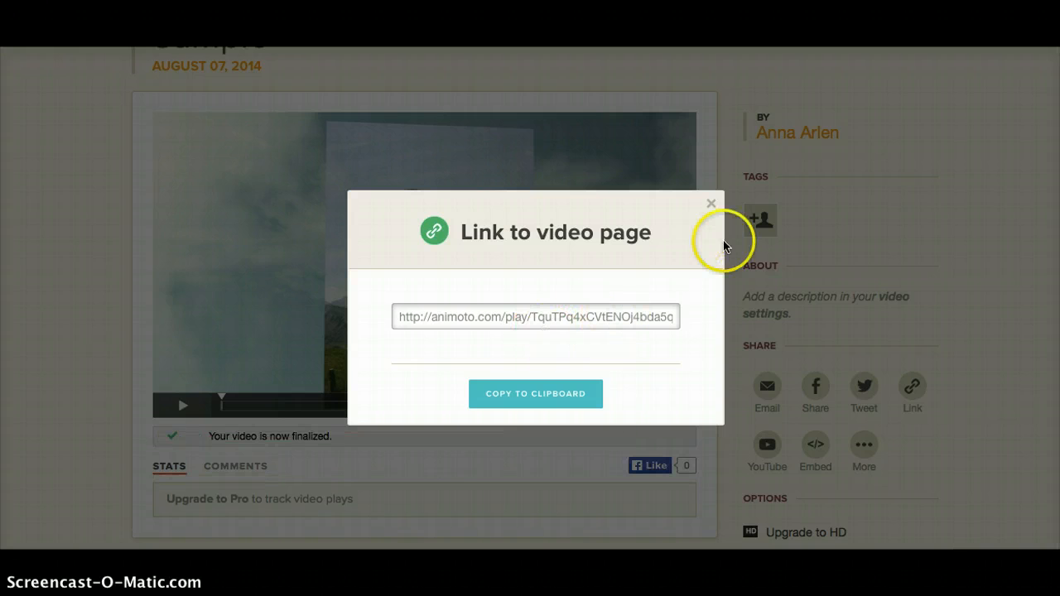
left_click(709, 202)
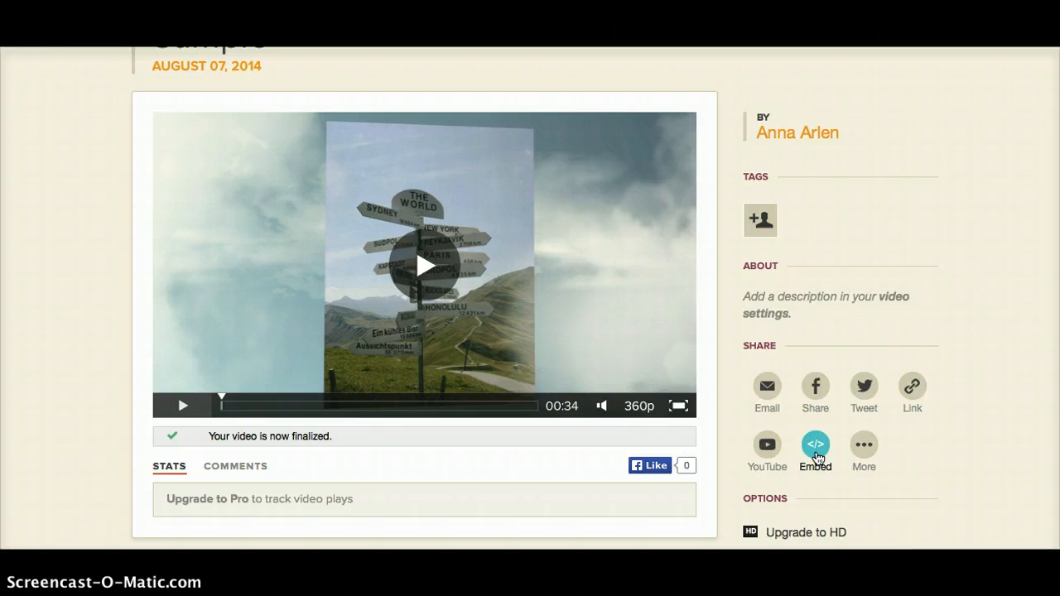
Look over the remaining video page options and go to the account's My Videos collection
scroll(817, 456, "down", 2)
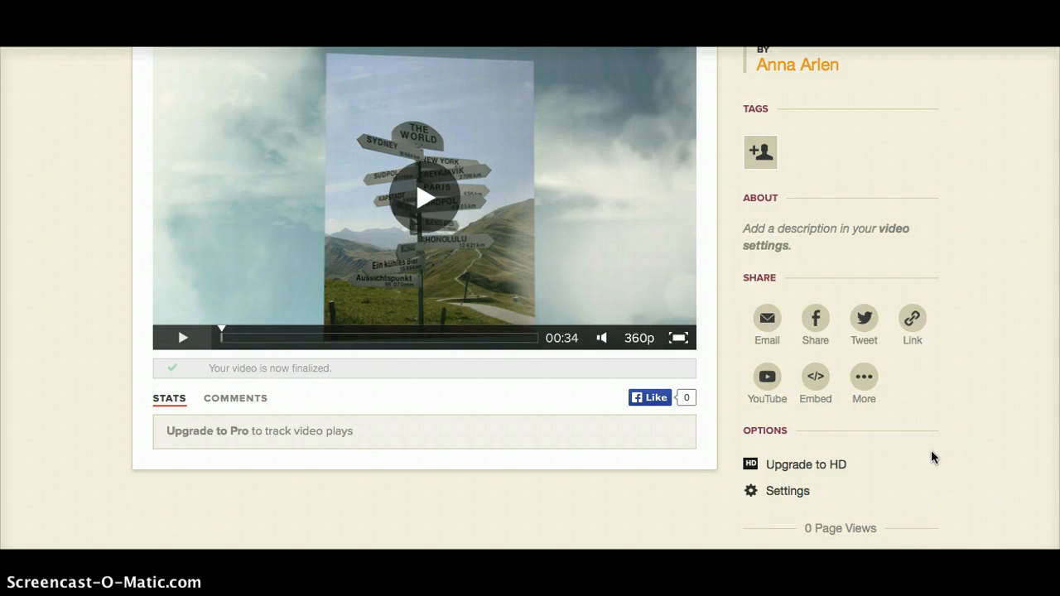
scroll(932, 456, "down", 3)
scroll(931, 456, "up", 6)
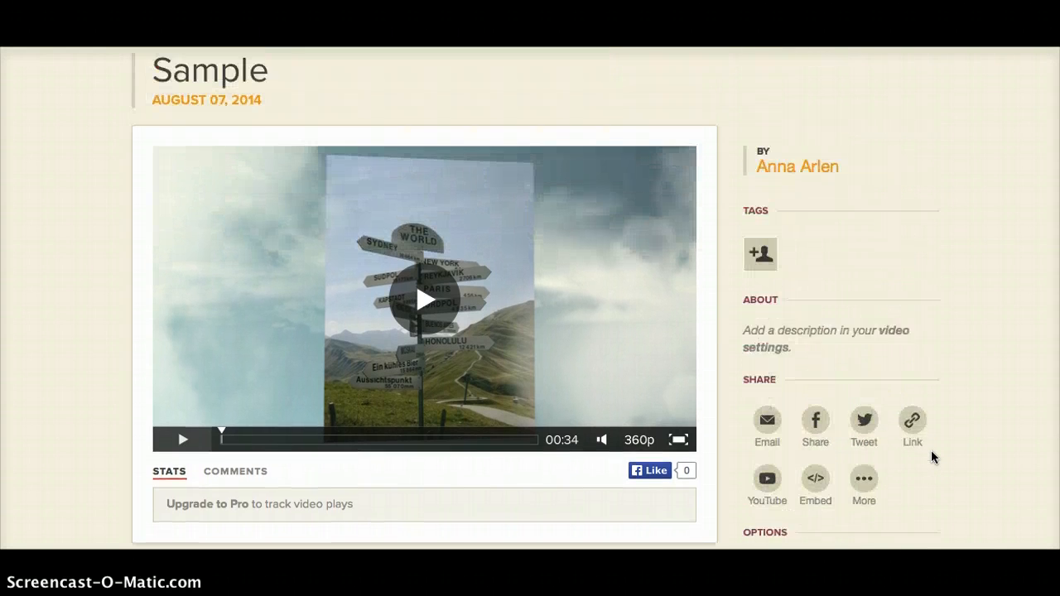
scroll(932, 453, "up", 2)
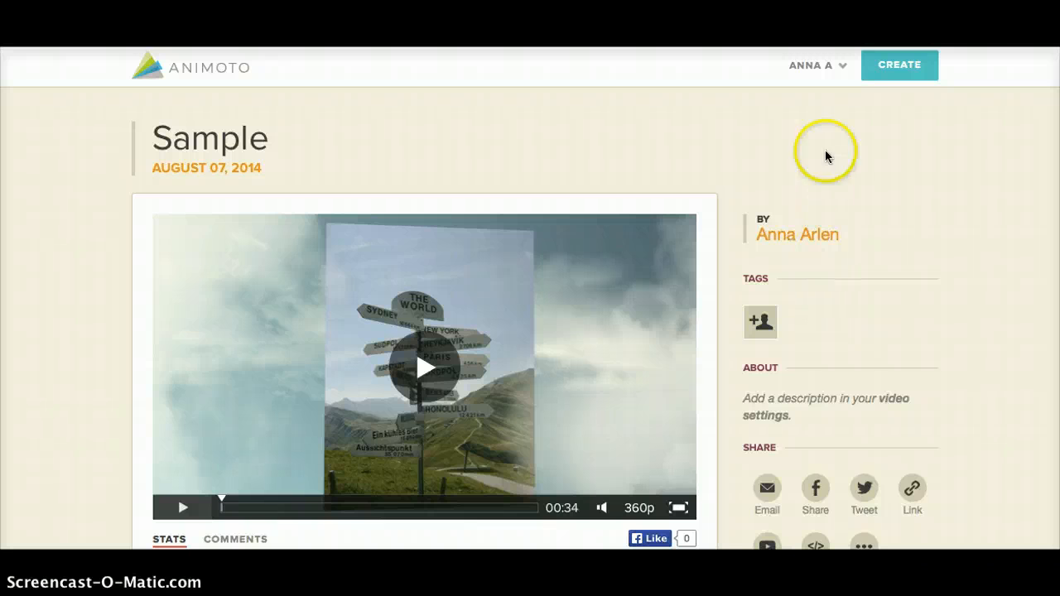
left_click(816, 66)
left_click(809, 110)
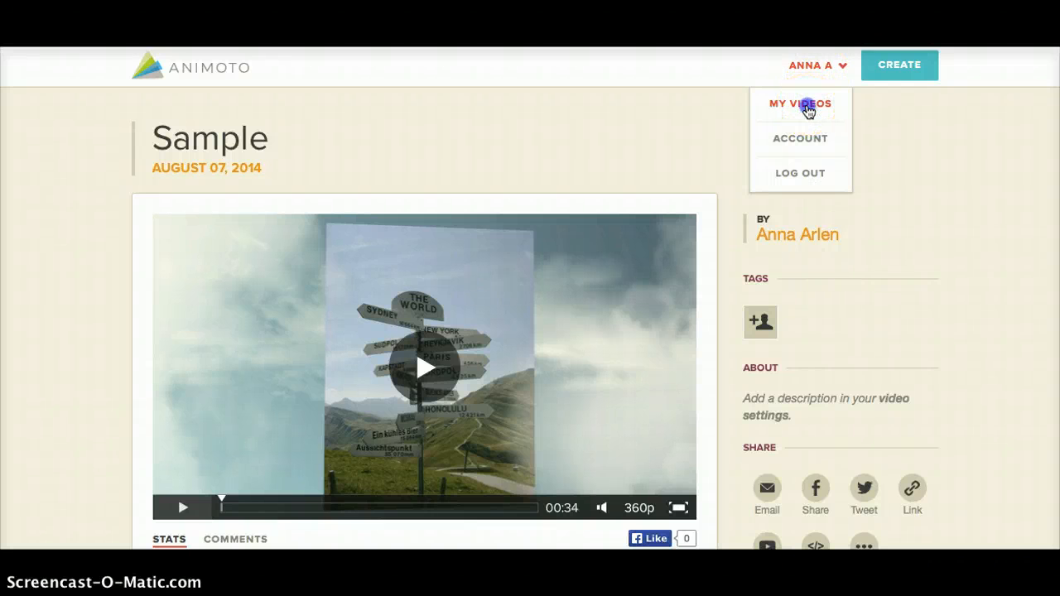